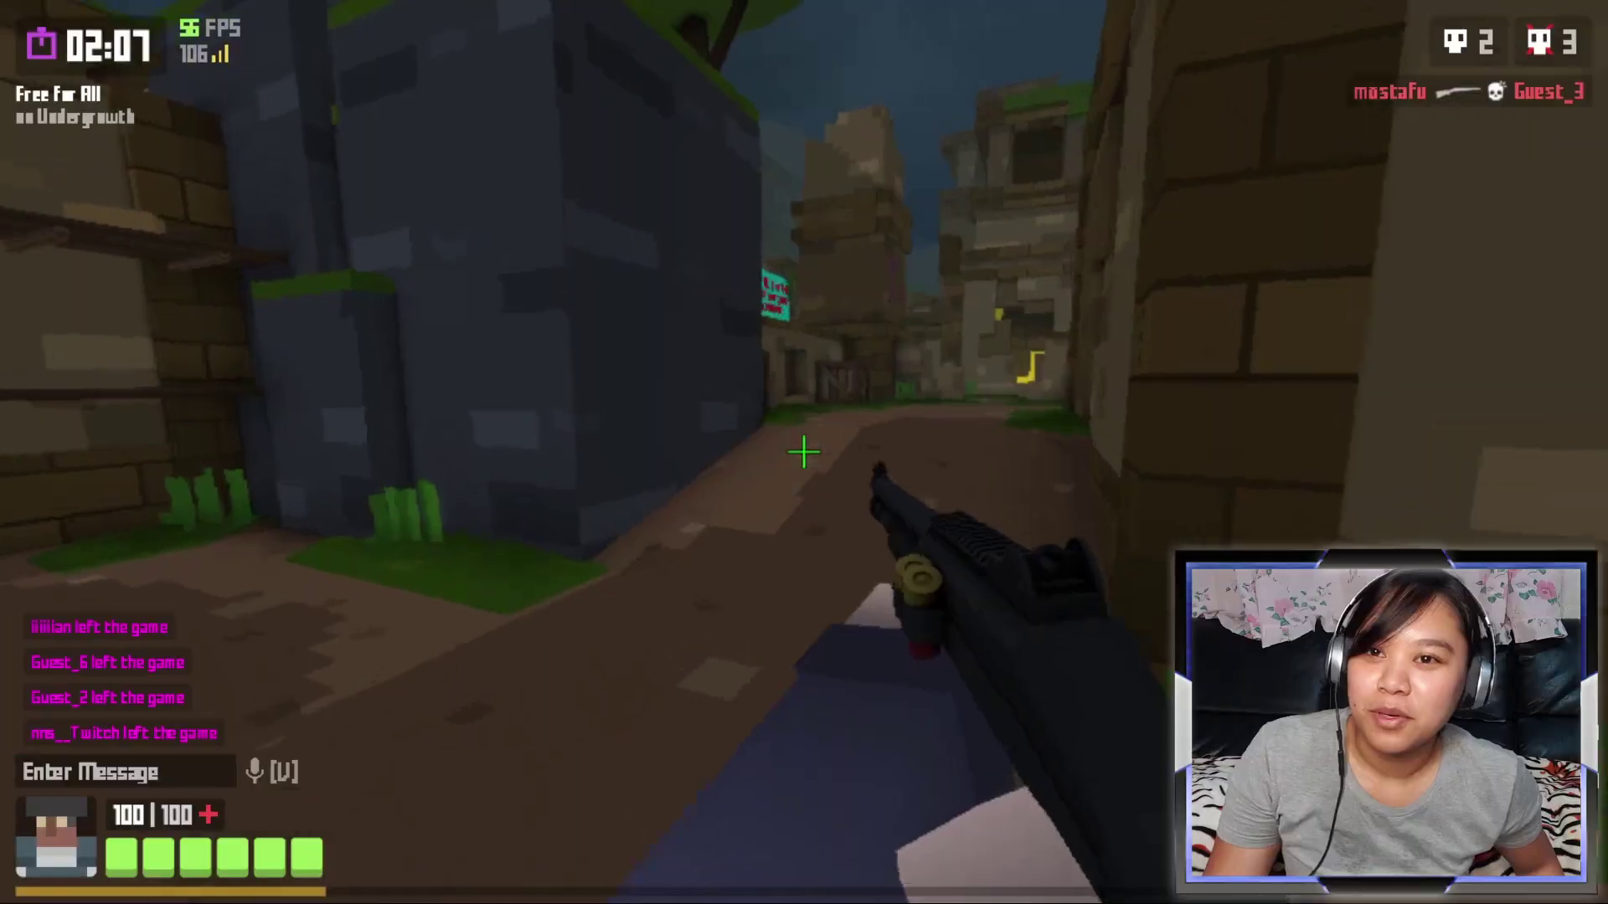
# Push through the Undergrowth alley into the courtyard, firing the shotgun at enemies
pyautogui.press('w')
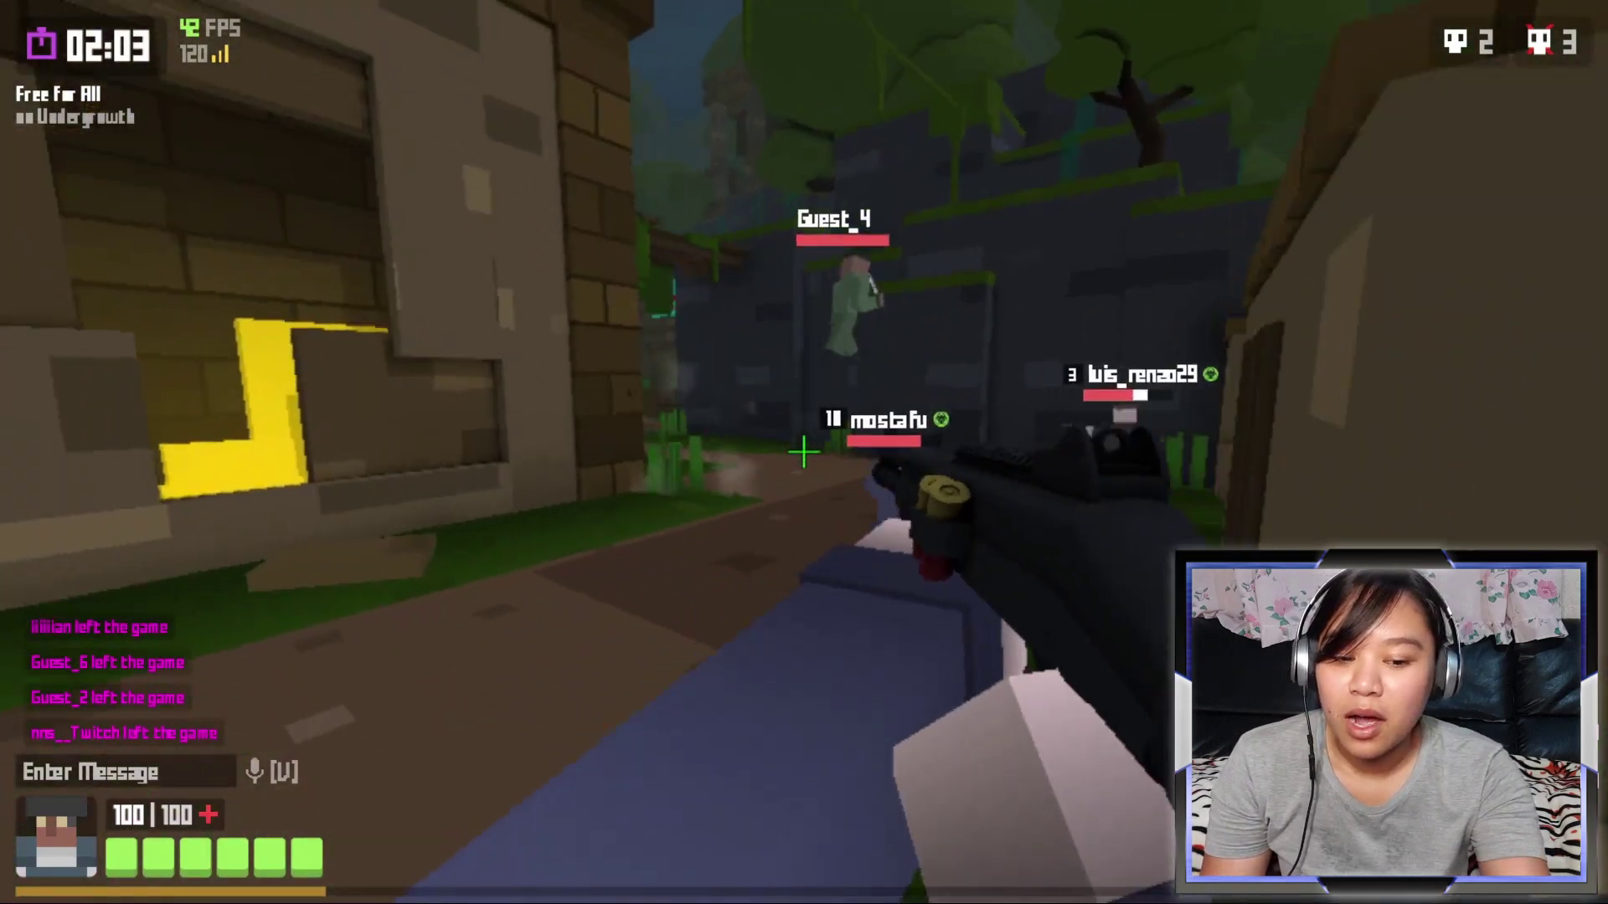
pyautogui.click(804, 453)
pyautogui.press('r')
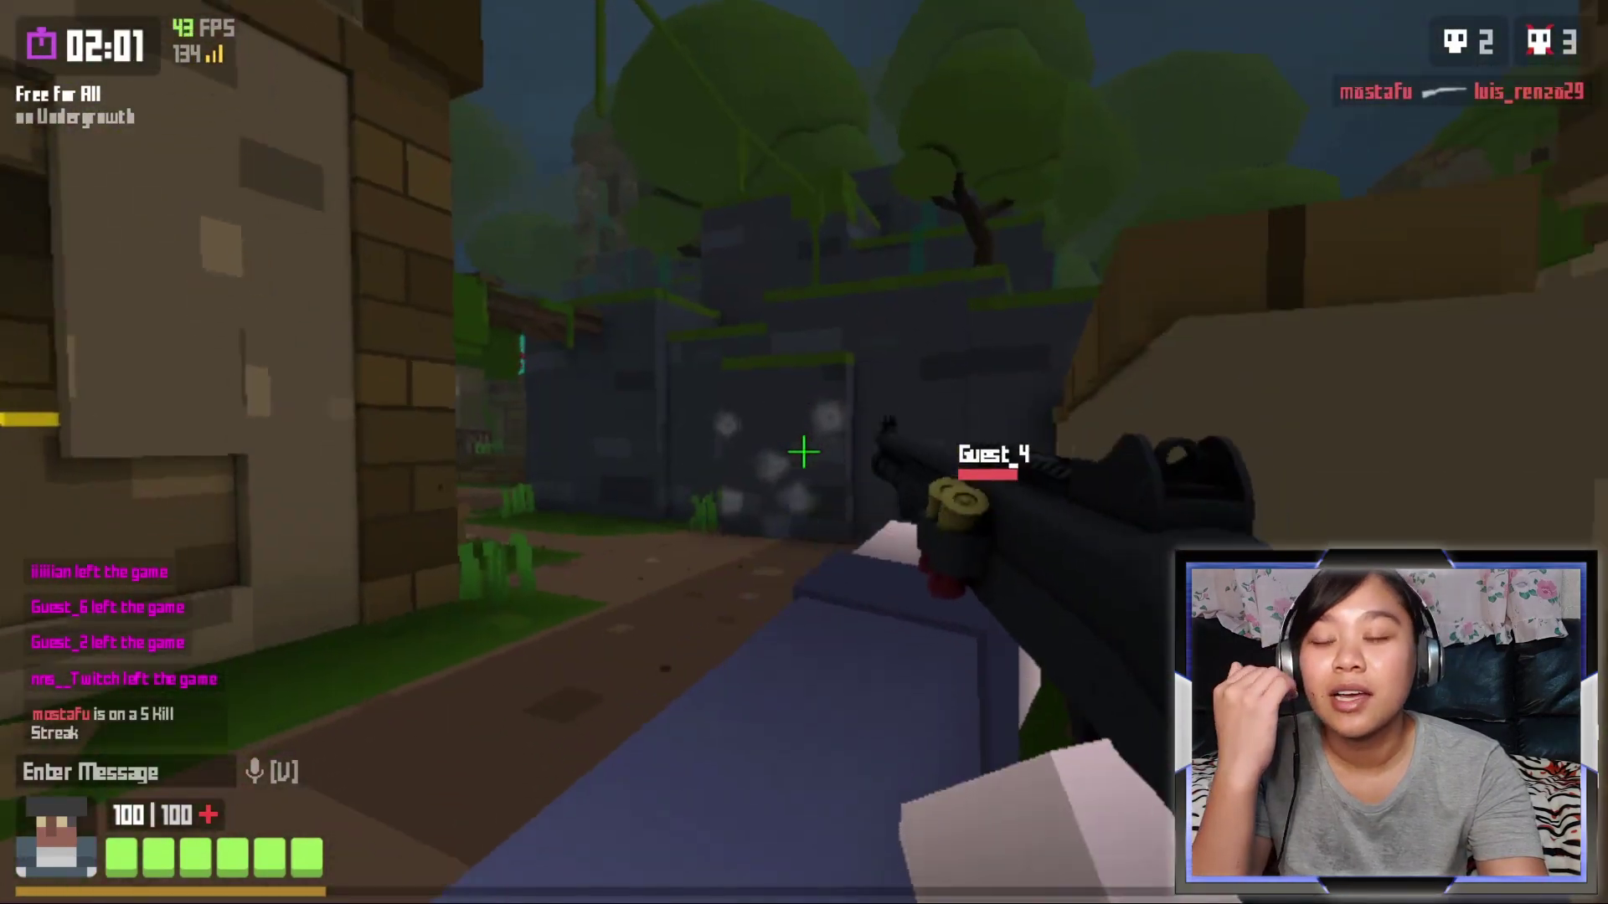
pyautogui.click(803, 452)
pyautogui.press('w')
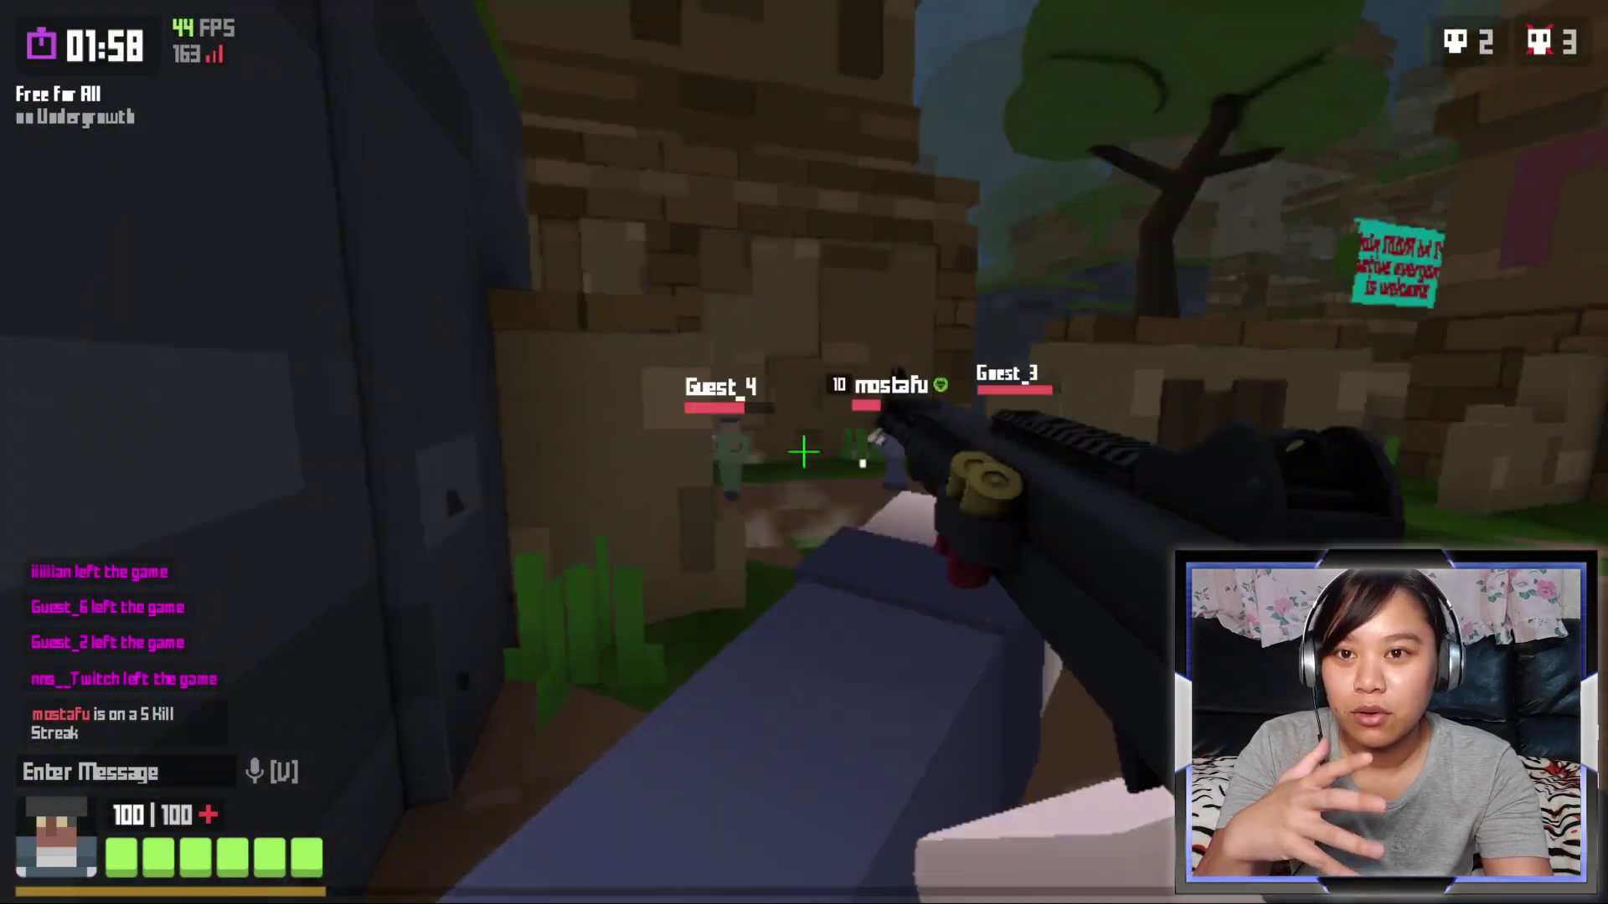
pyautogui.click(804, 453)
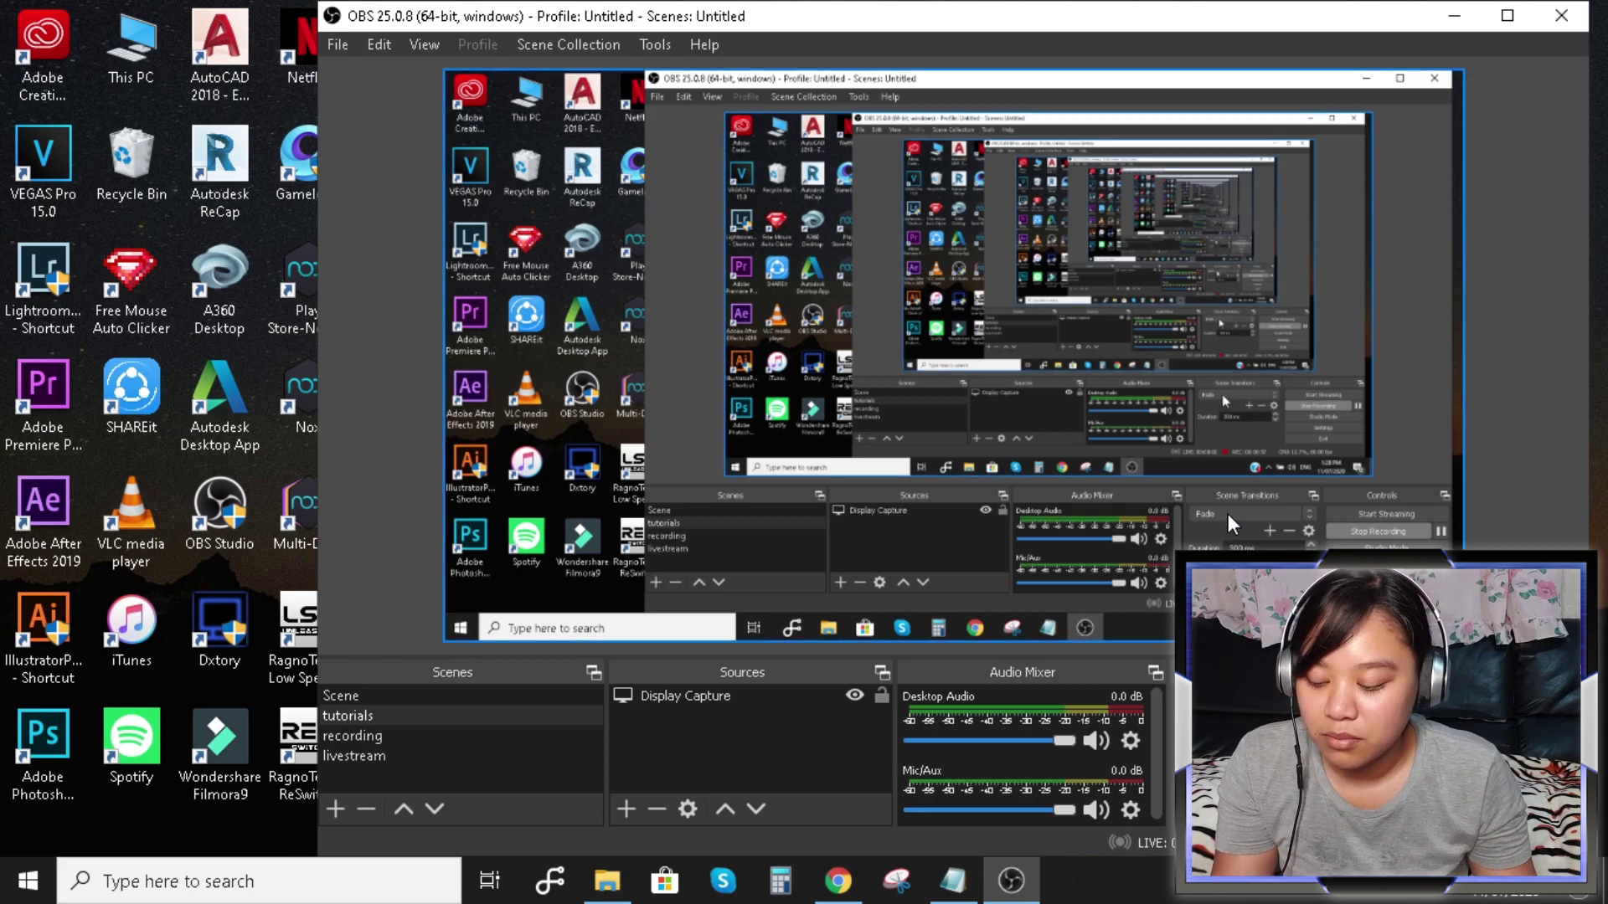
# Bring Chrome forward and go to brave.com, fixing a typo in the address
pyautogui.click(854, 887)
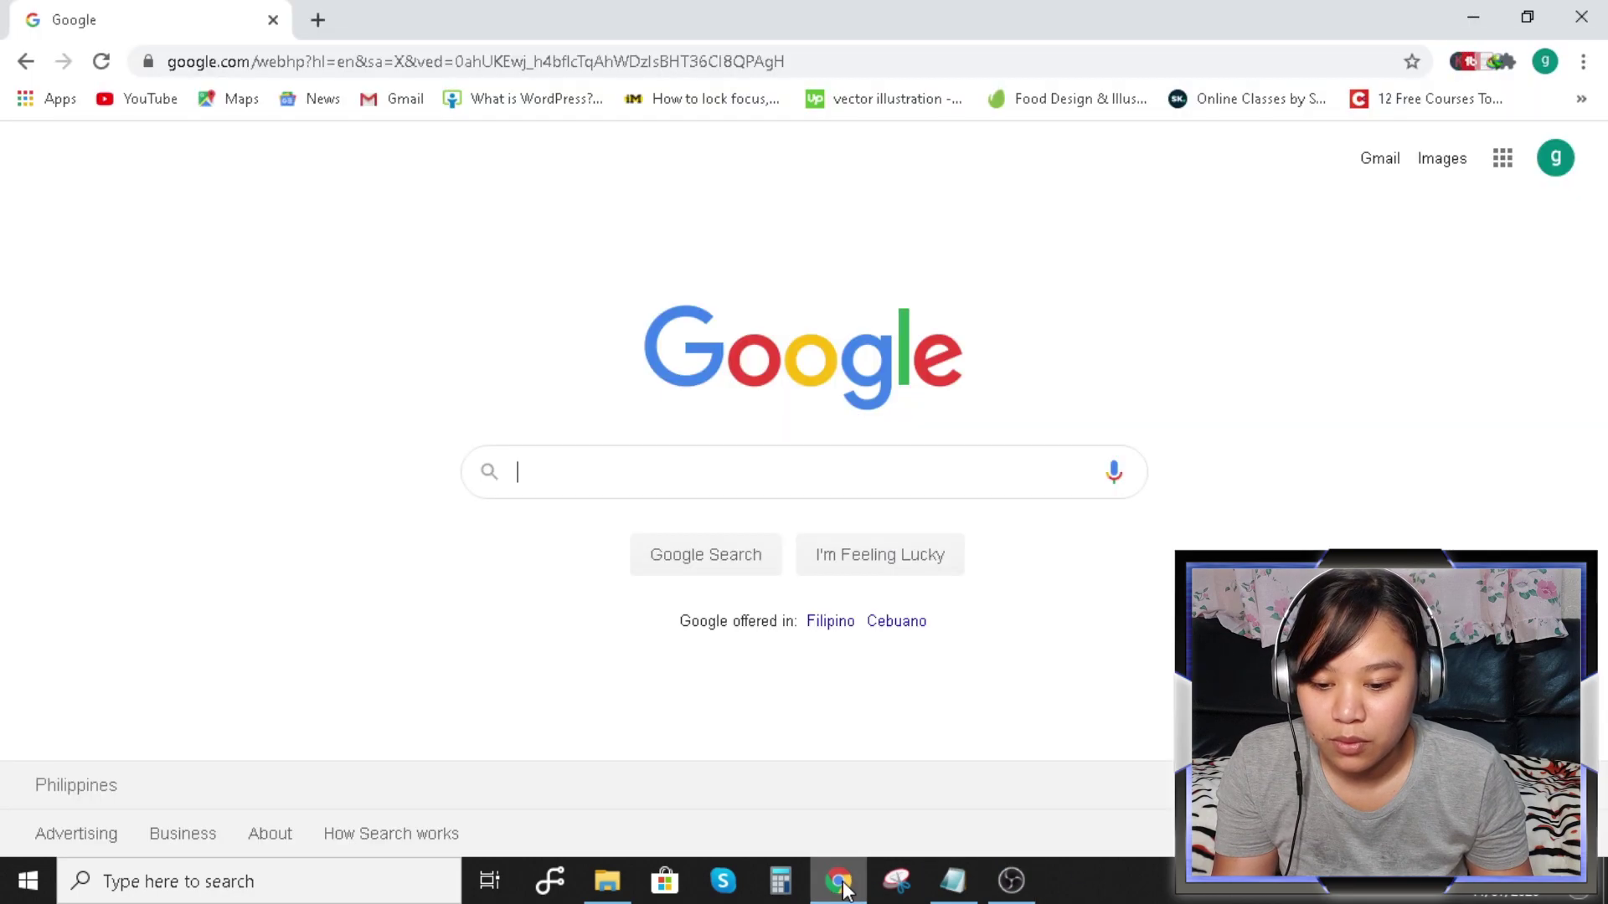
pyautogui.click(758, 473)
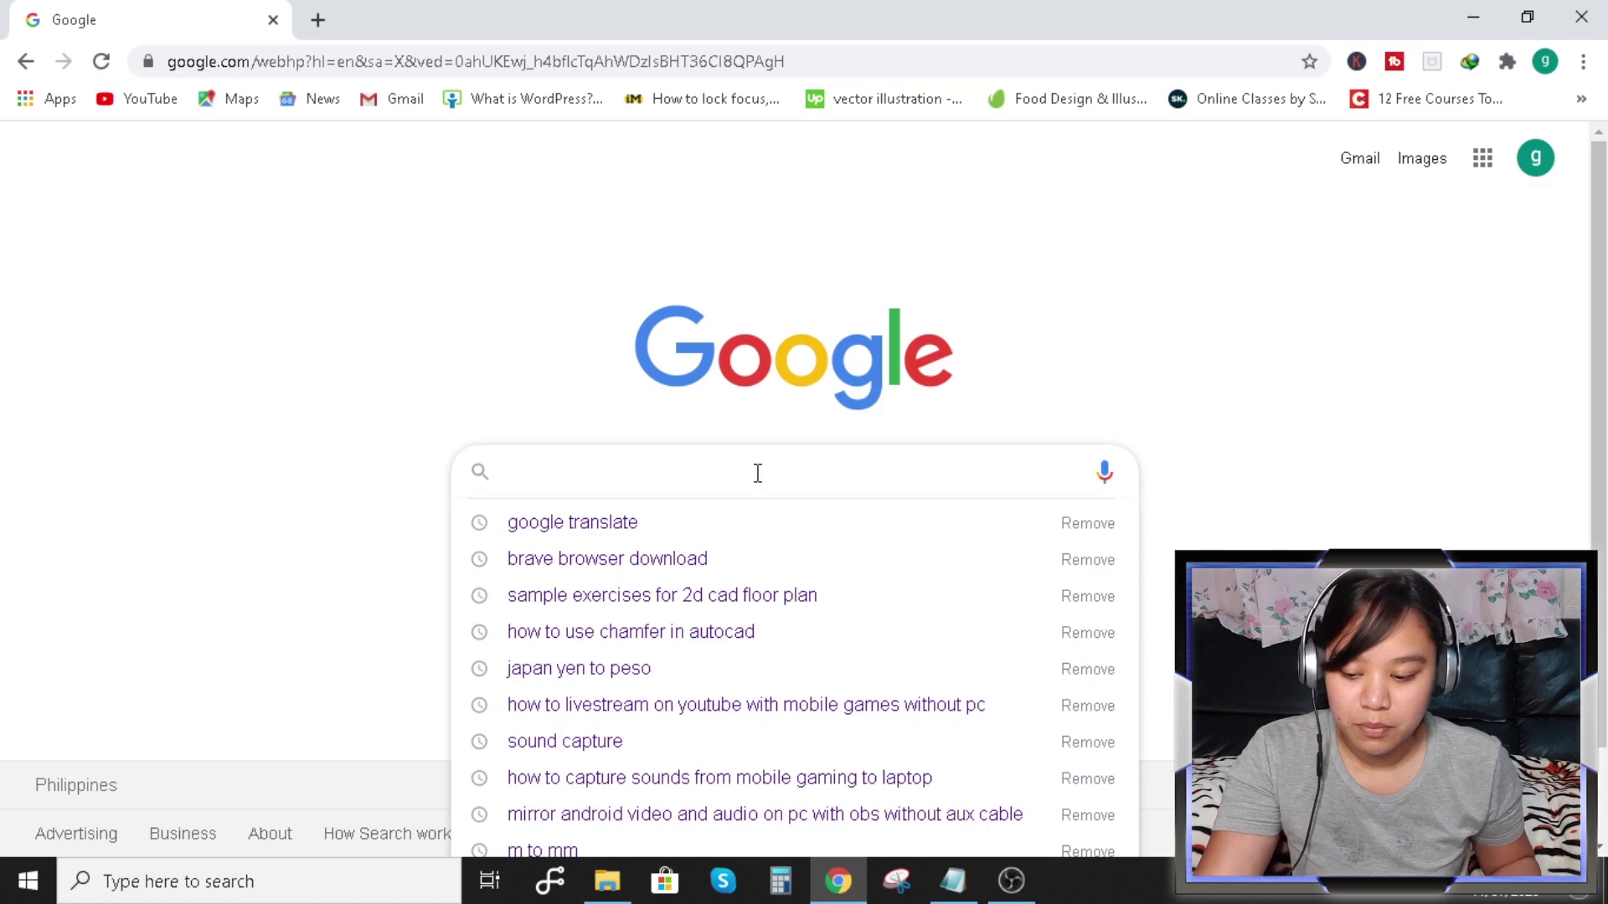
pyautogui.click(852, 54)
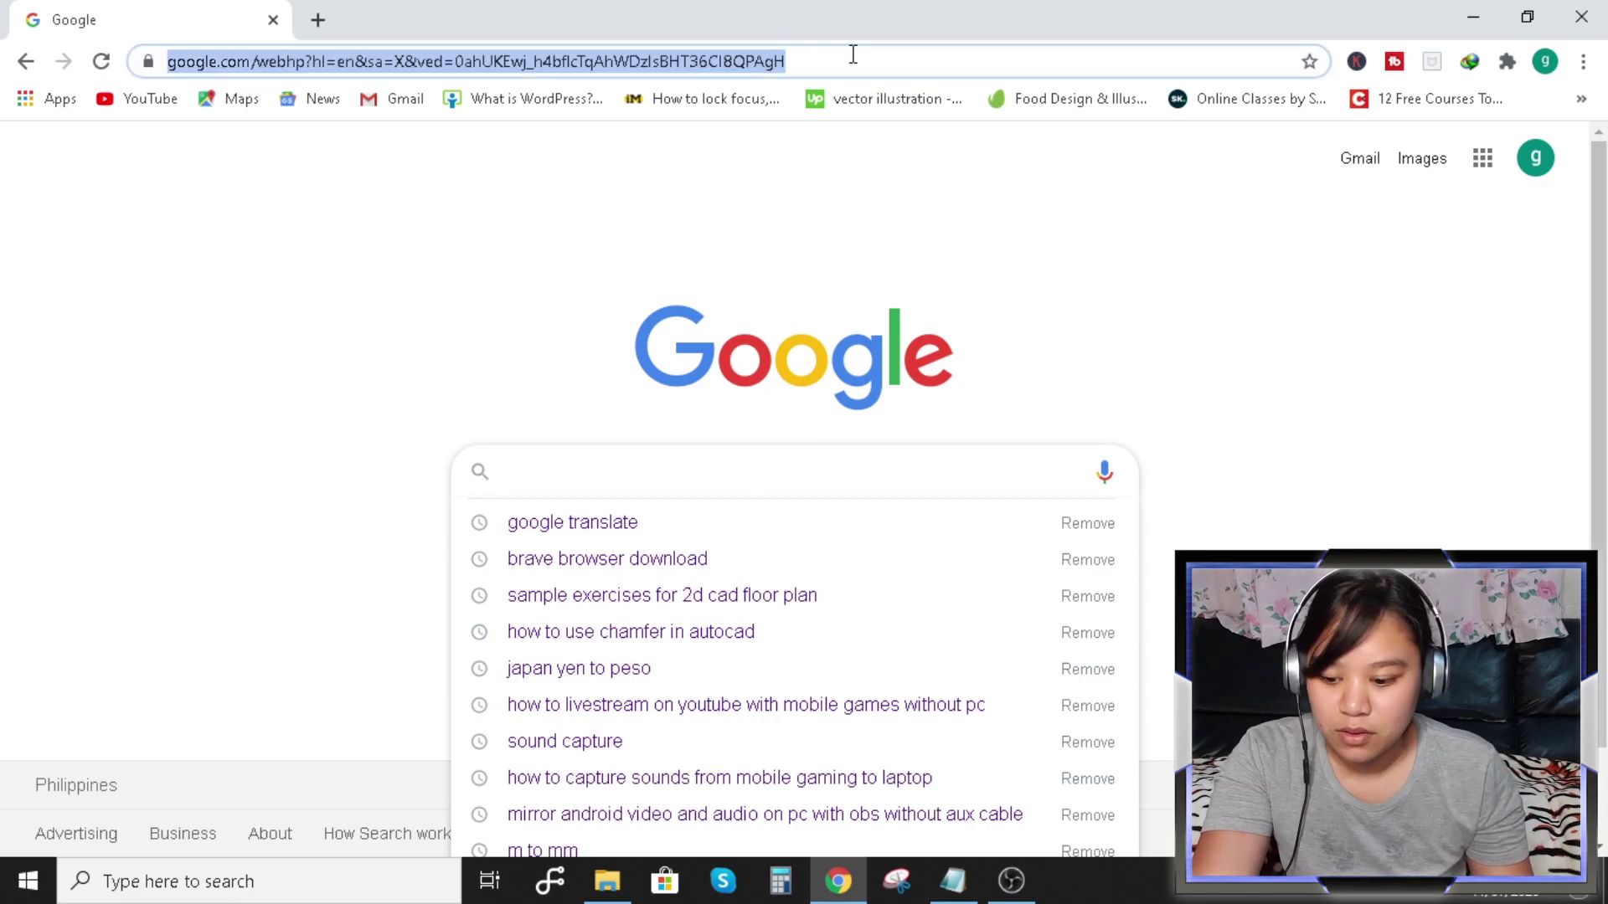
pyautogui.write('bave.c')
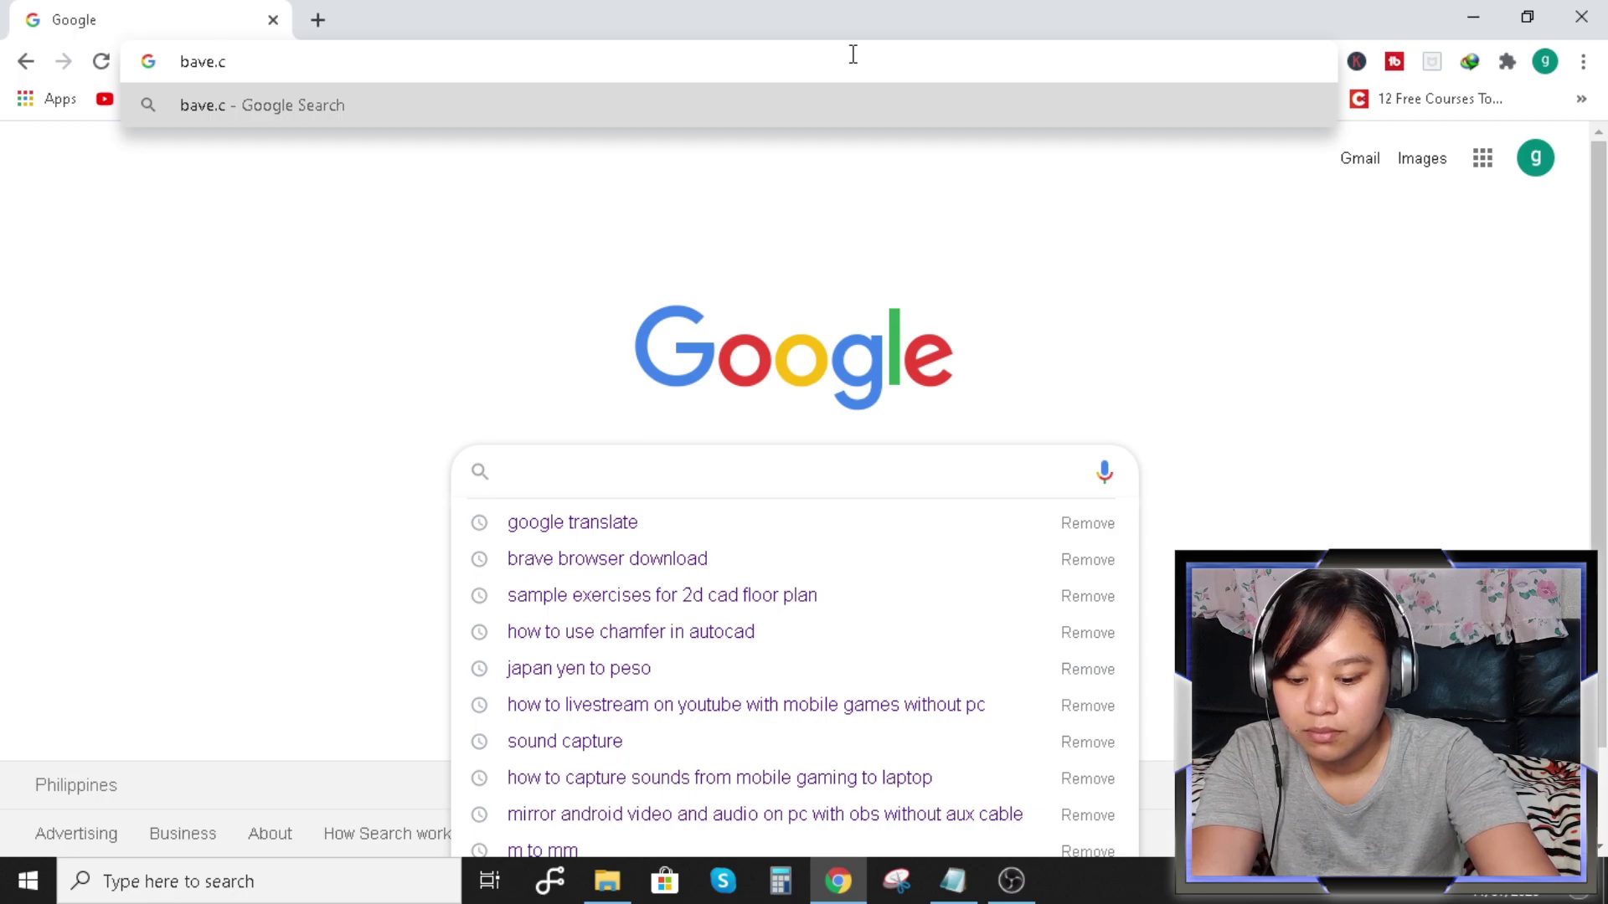
pyautogui.press('BackSpace')
pyautogui.press('BackSpace')
pyautogui.press('BackSpace')
pyautogui.press('BackSpace')
pyautogui.press('BackSpace')
pyautogui.write('r')
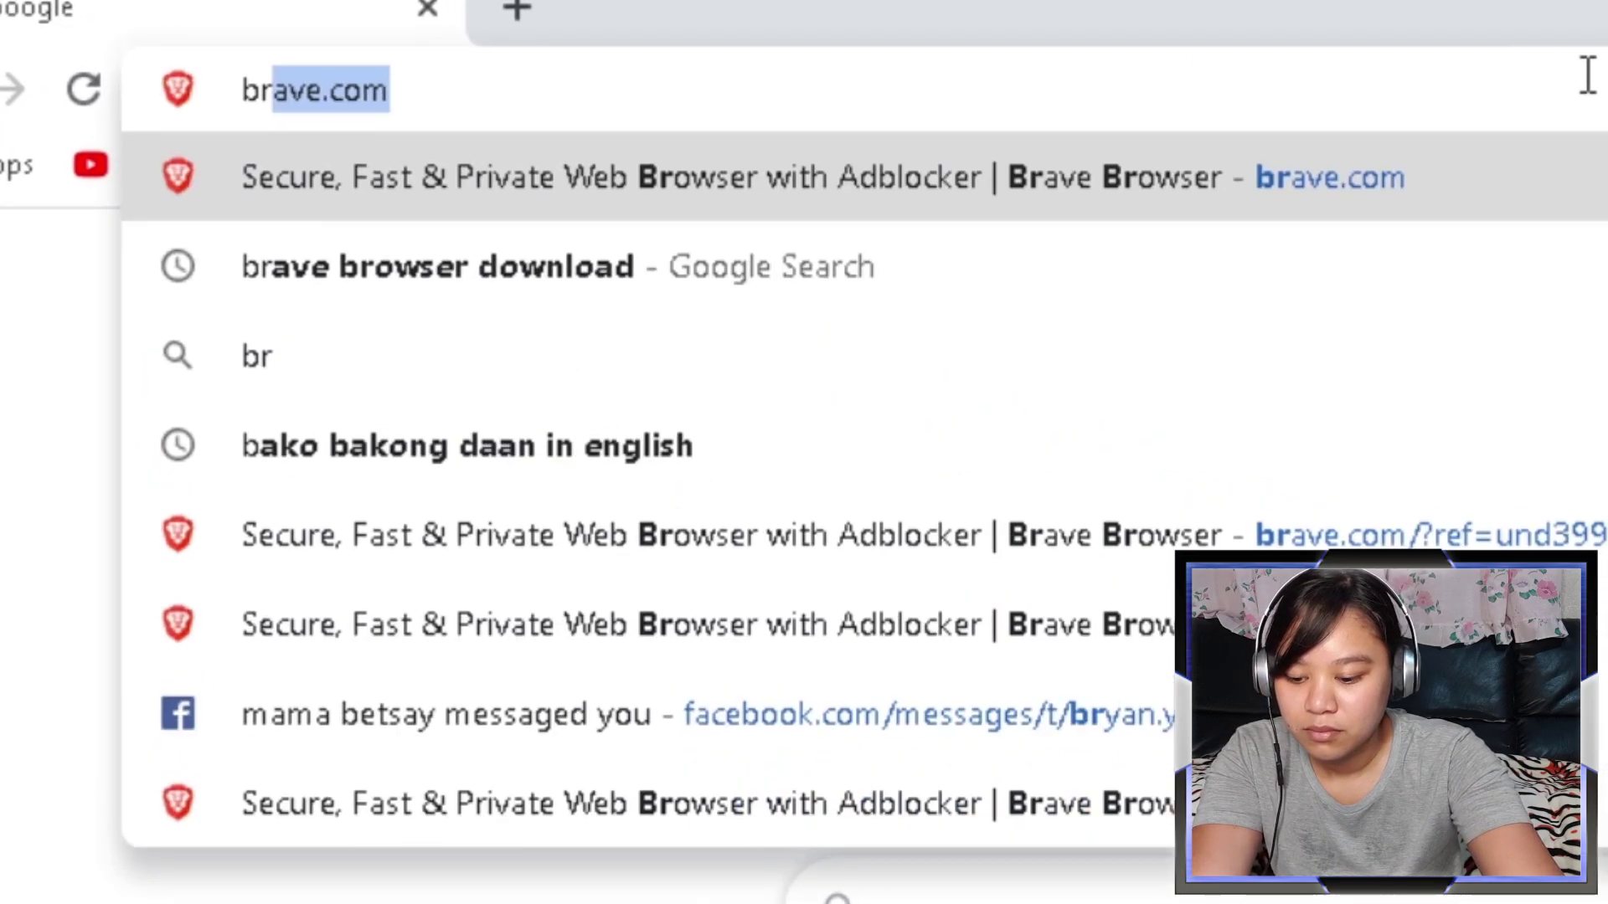
pyautogui.write('ave')
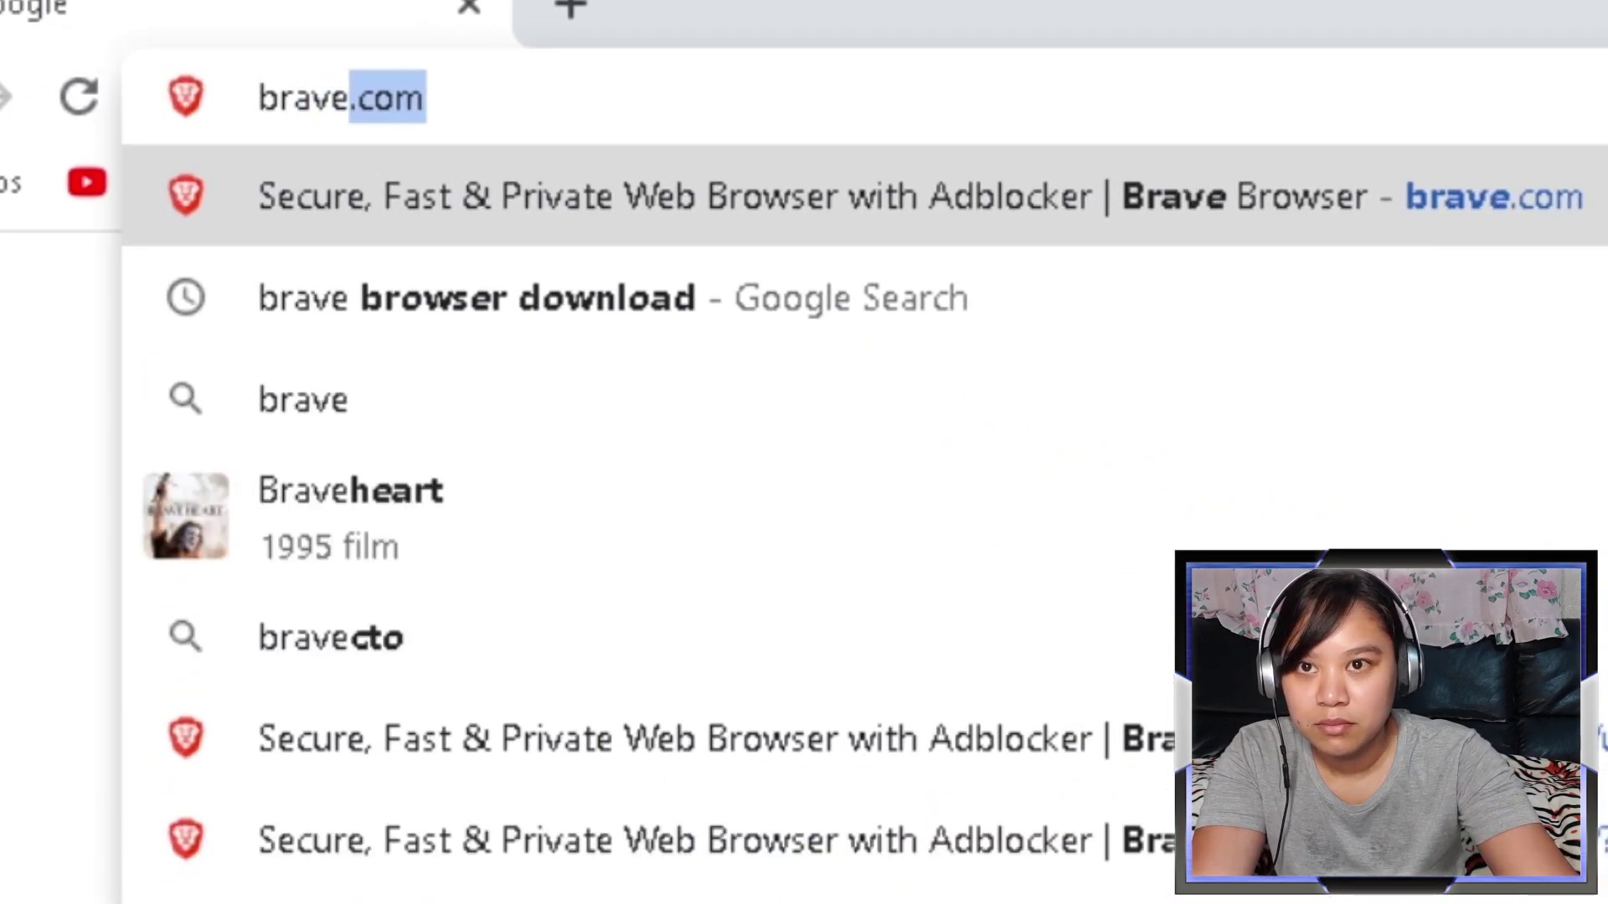
pyautogui.press('Return')
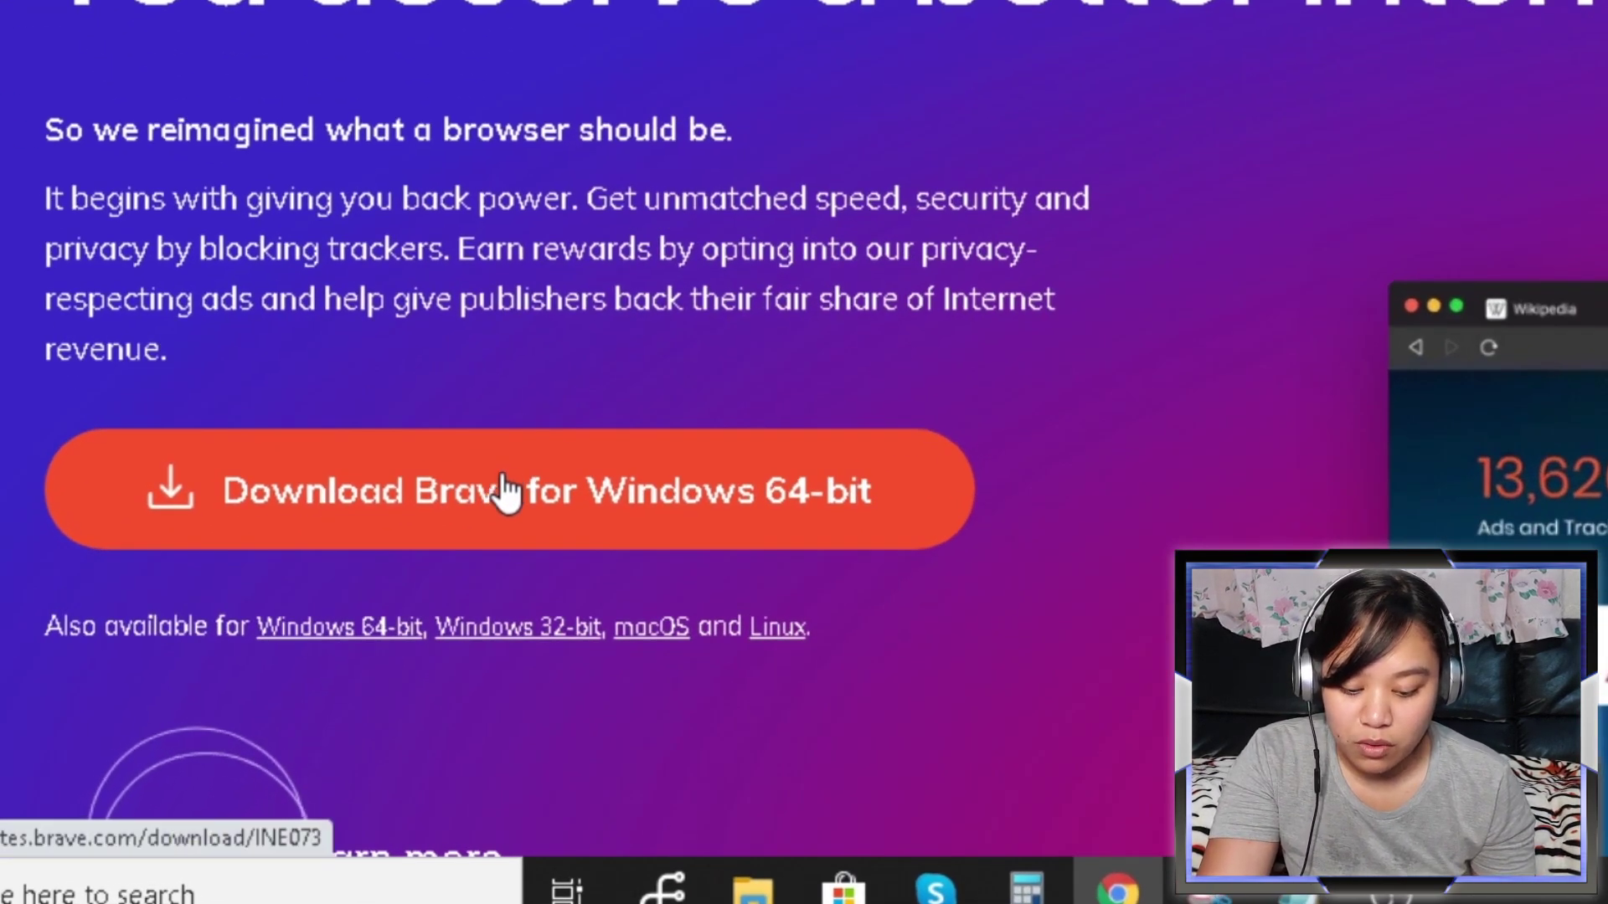
# Download BraveBrowserSetup-INE073.exe through IDM and open its krunker.io folder
pyautogui.click(509, 488)
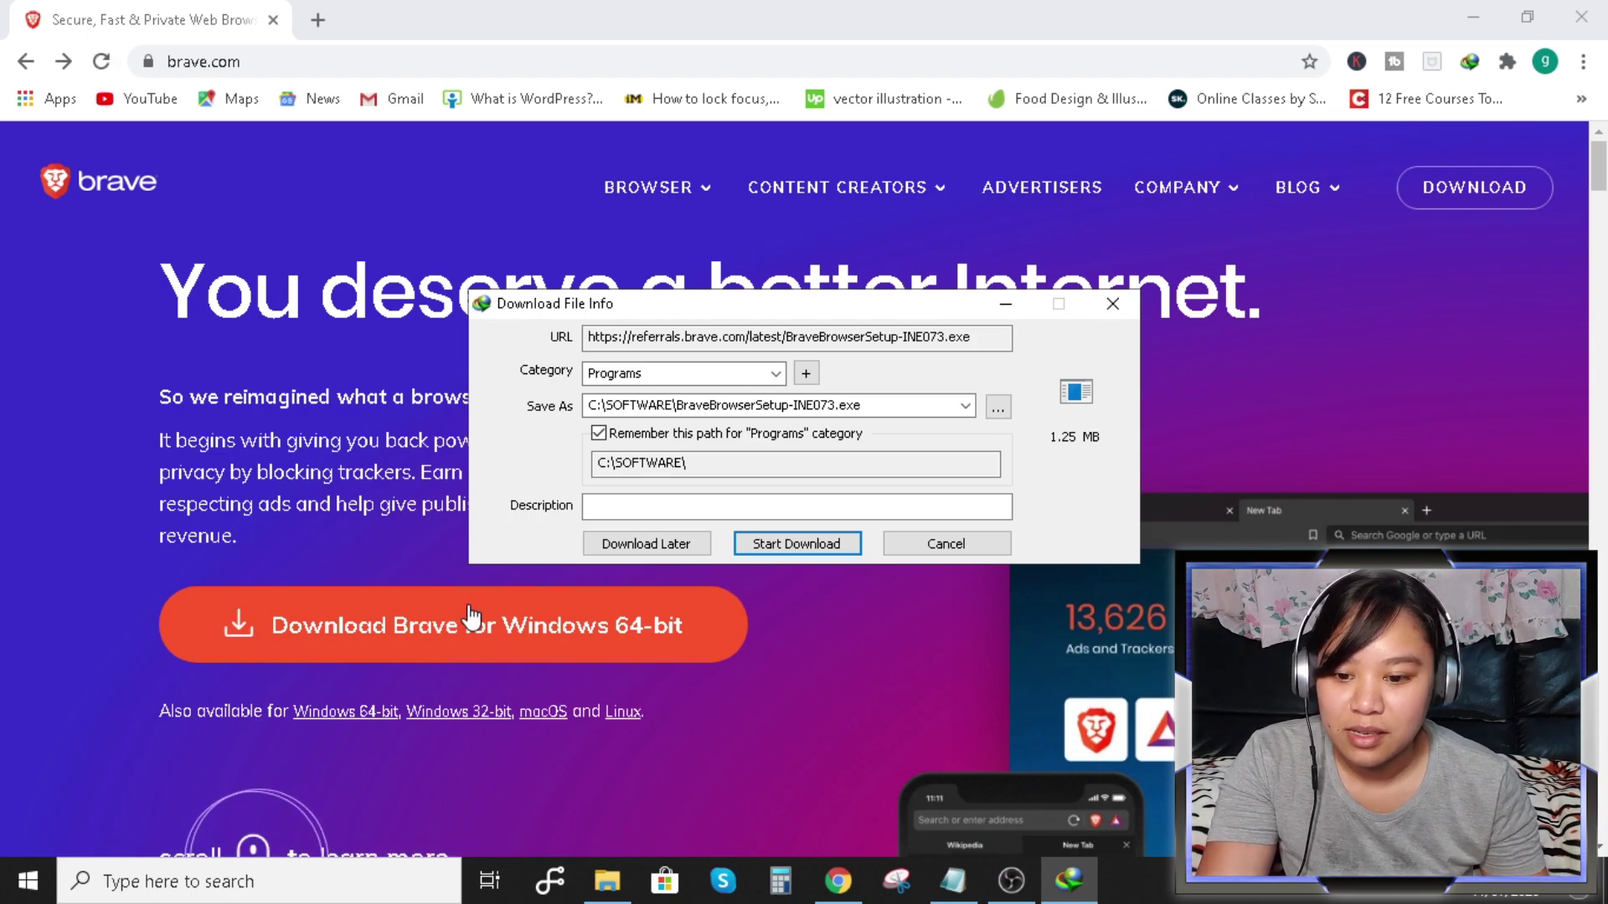
pyautogui.click(796, 544)
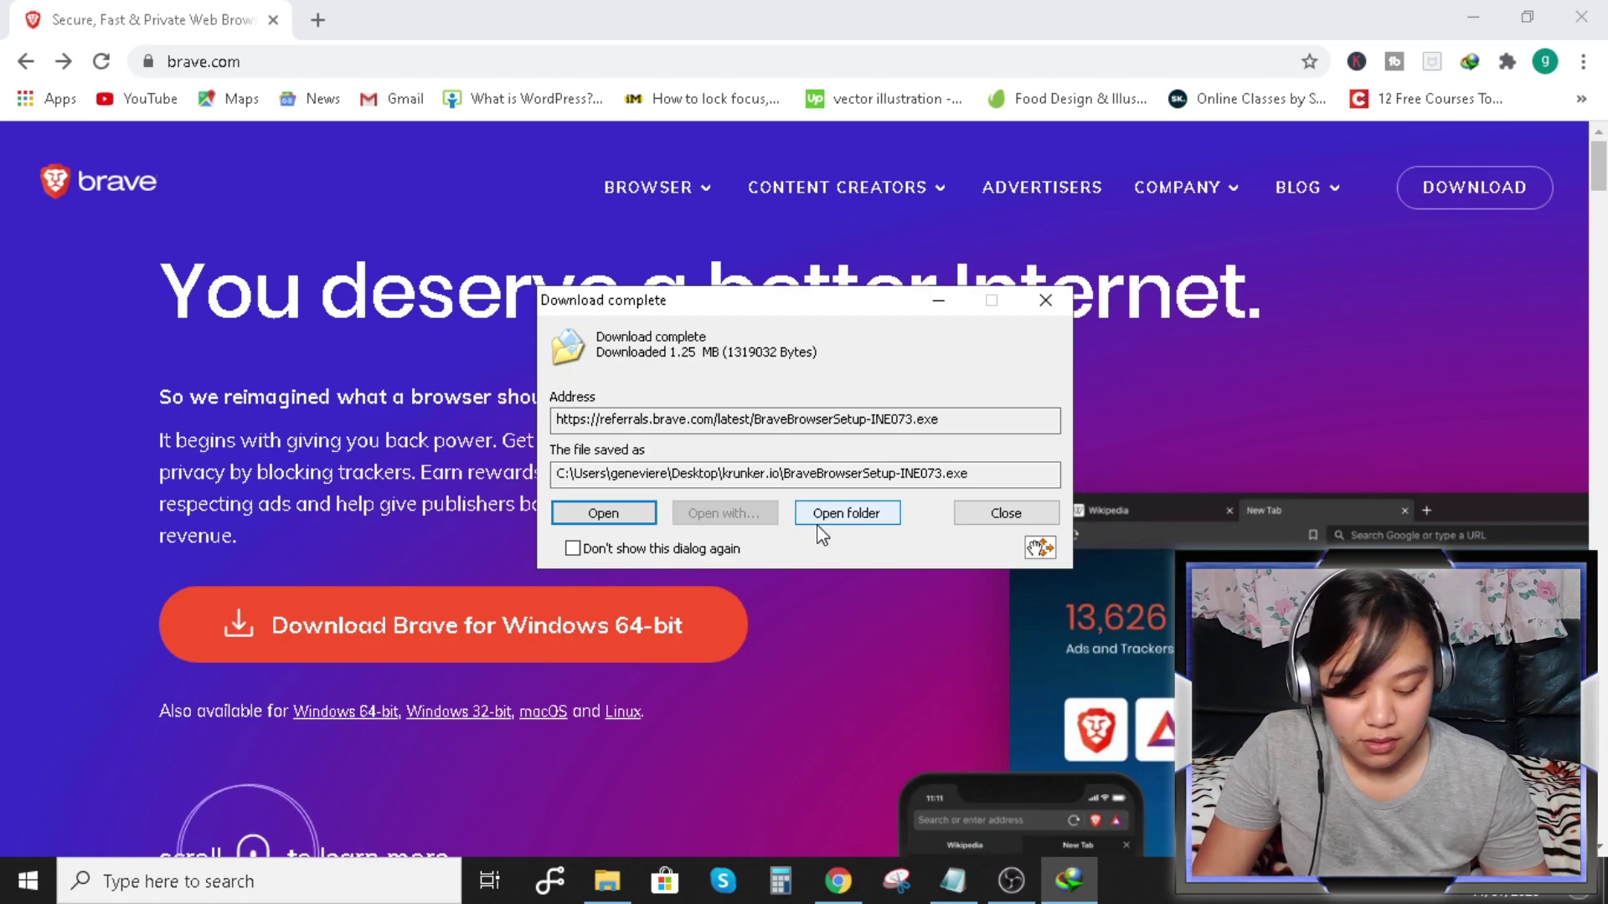
pyautogui.click(833, 517)
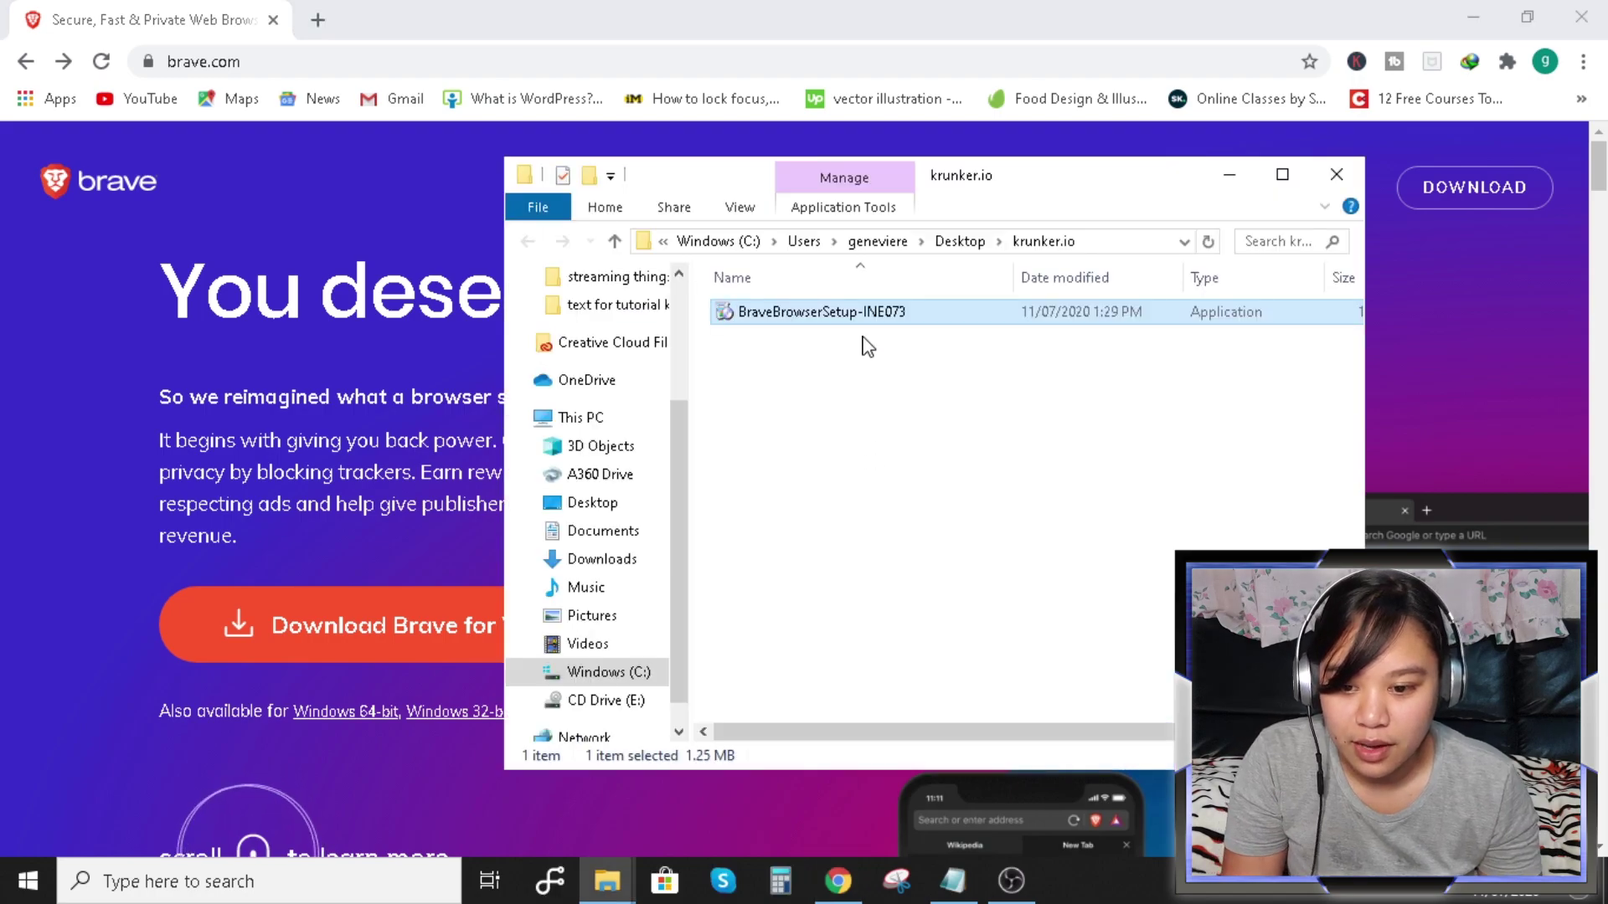
# Launch BraveBrowserSetup-INE073, then cancel the installation mid-download
pyautogui.doubleClick(846, 317)
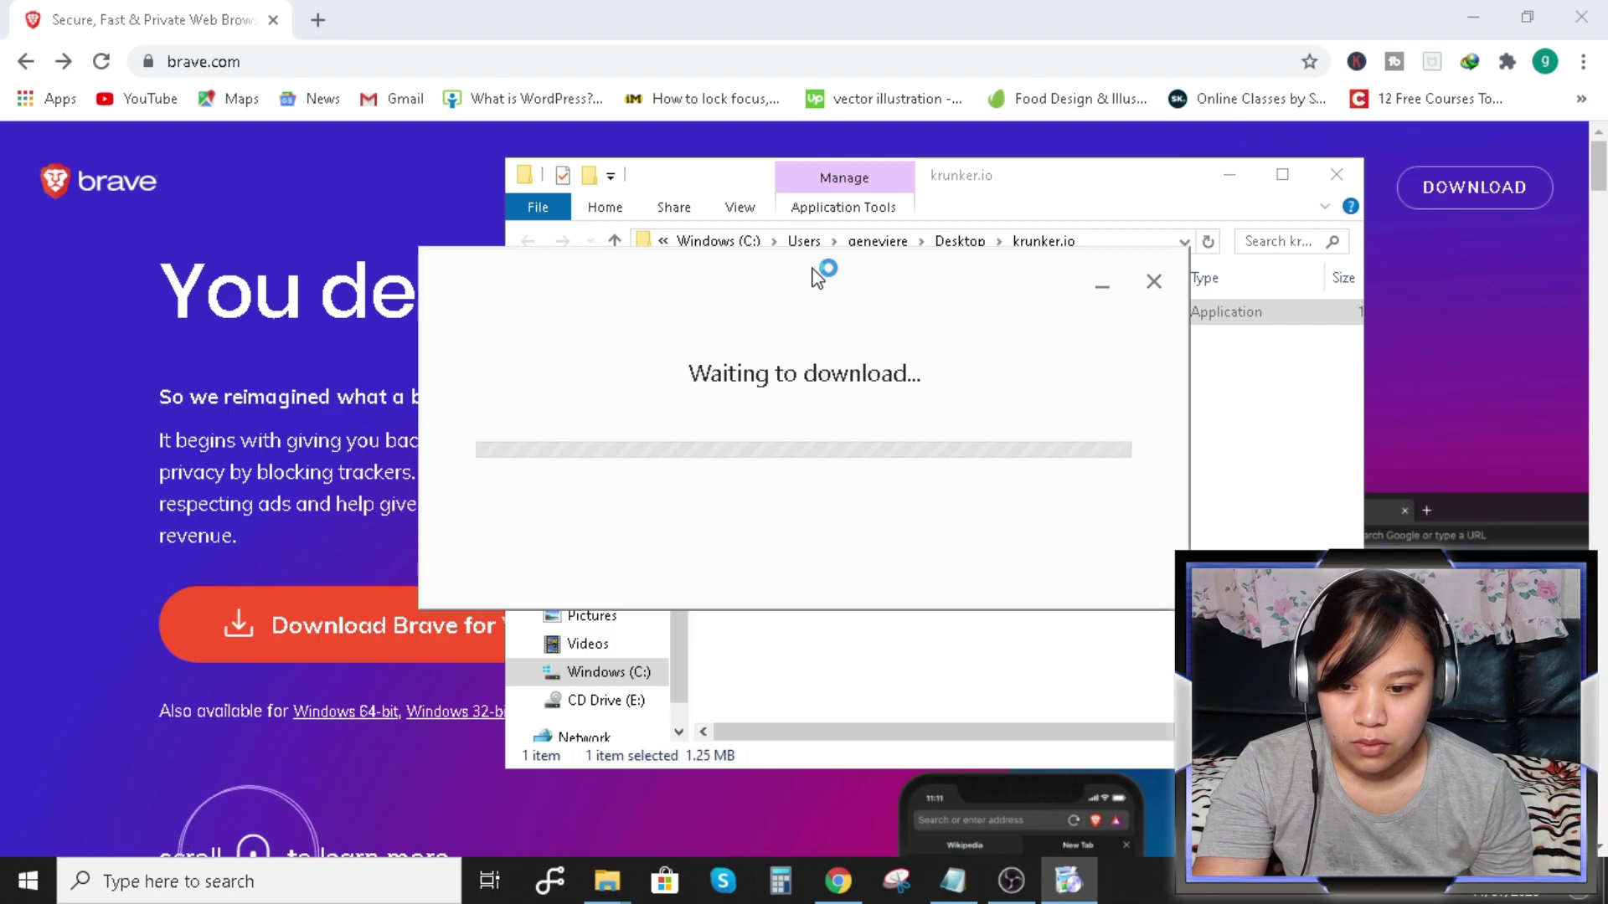
pyautogui.click(1155, 285)
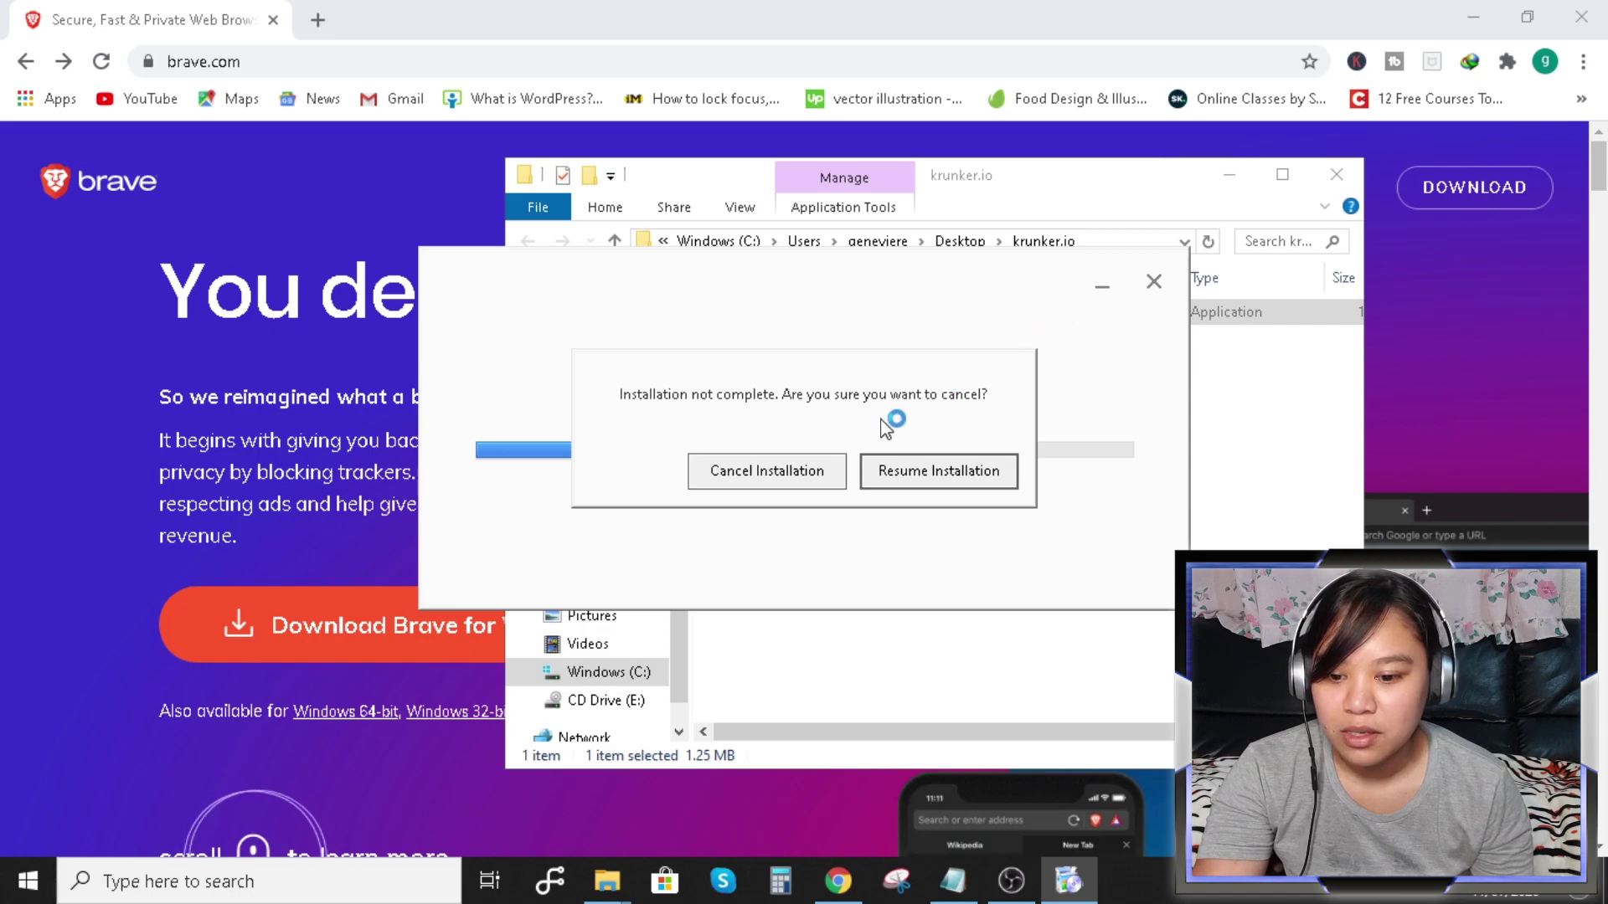
pyautogui.click(811, 467)
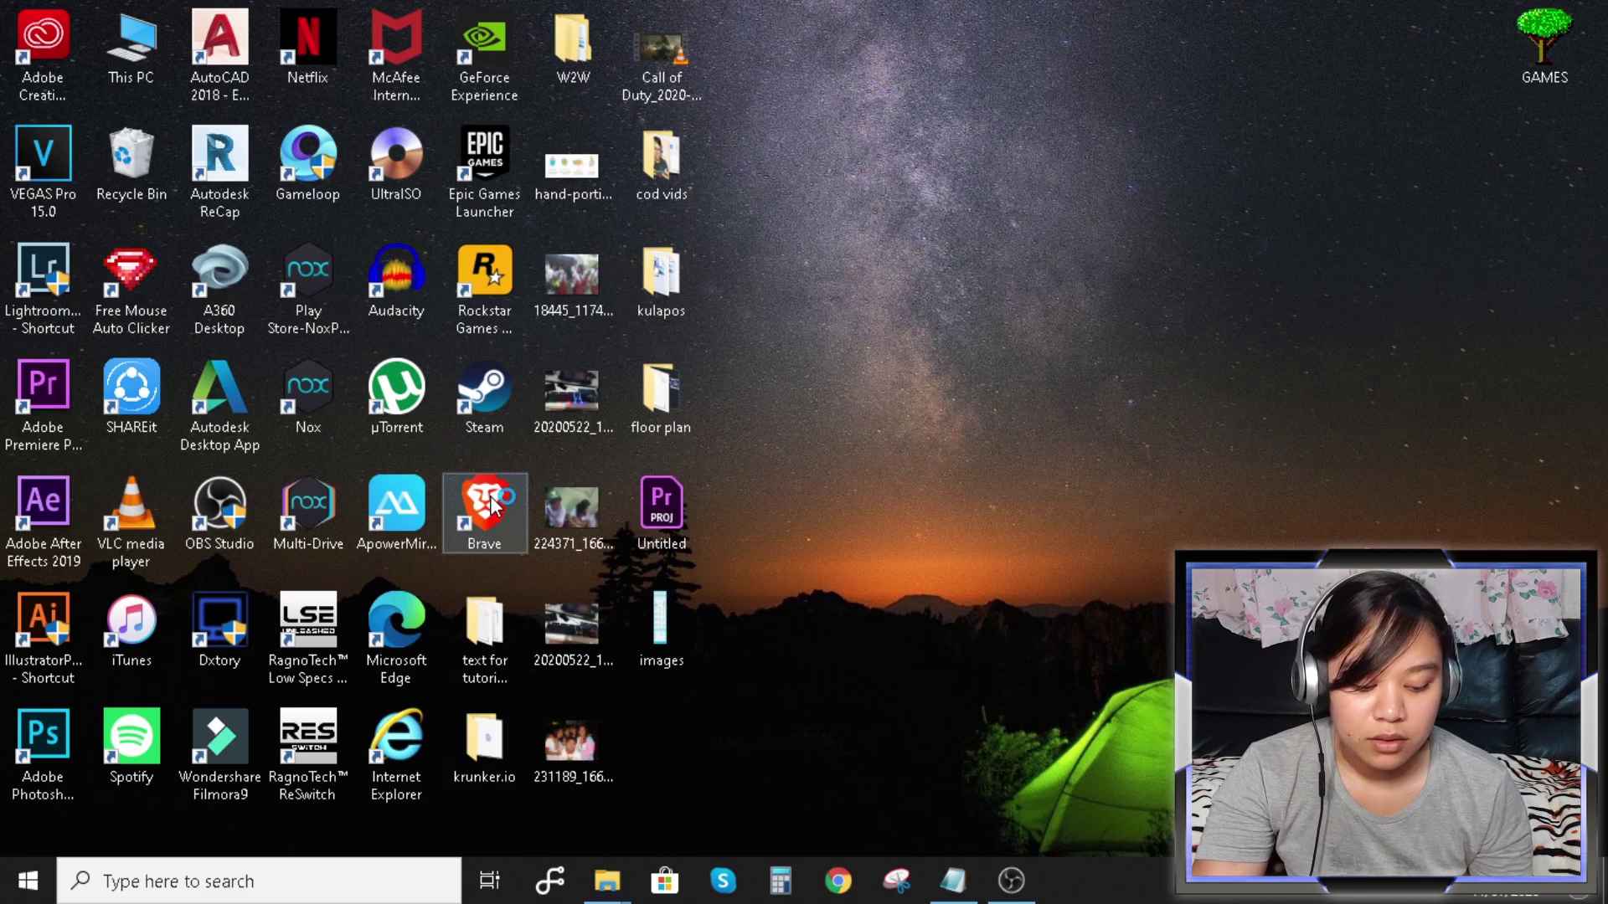
# Launch Brave from its desktop icon and load krunker.io
pyautogui.doubleClick(493, 502)
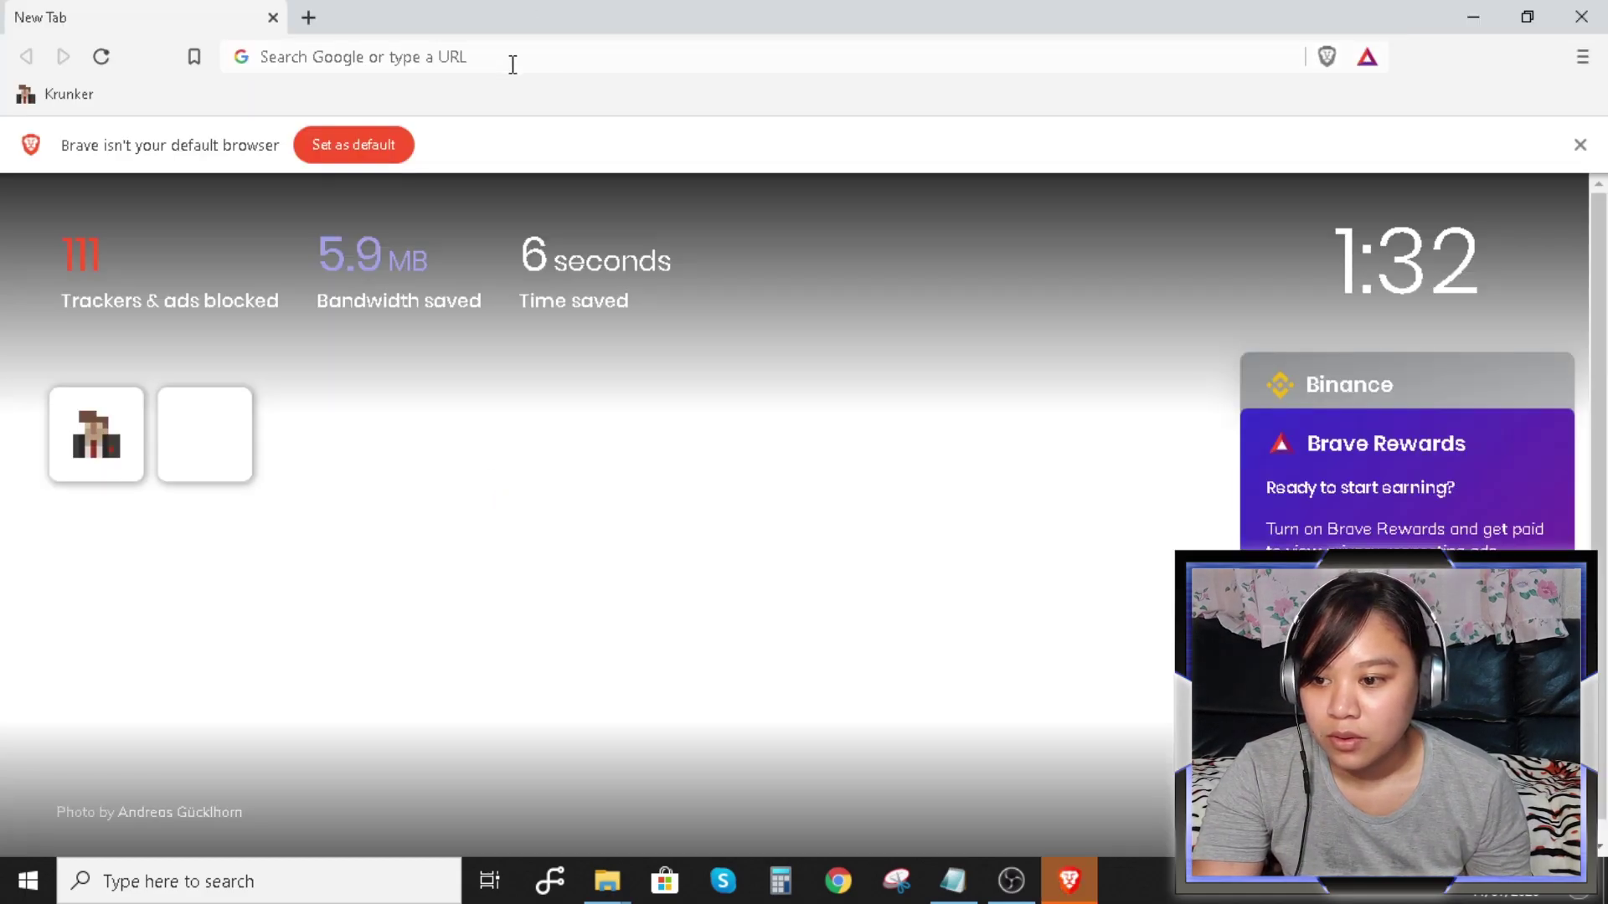
pyautogui.click(512, 60)
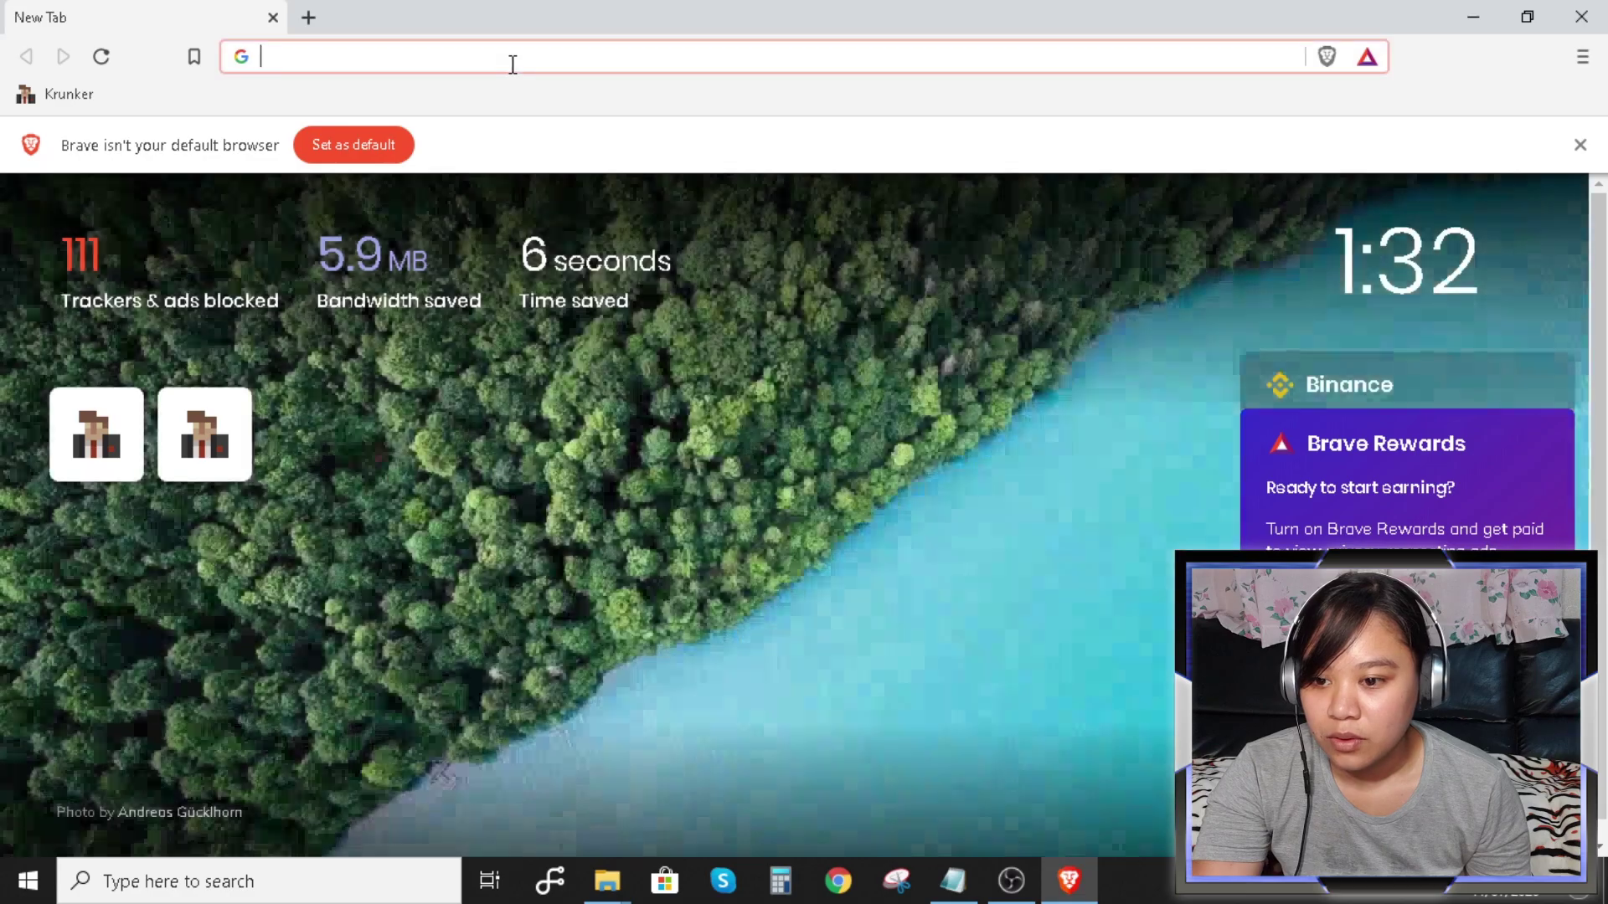
pyautogui.write('krun')
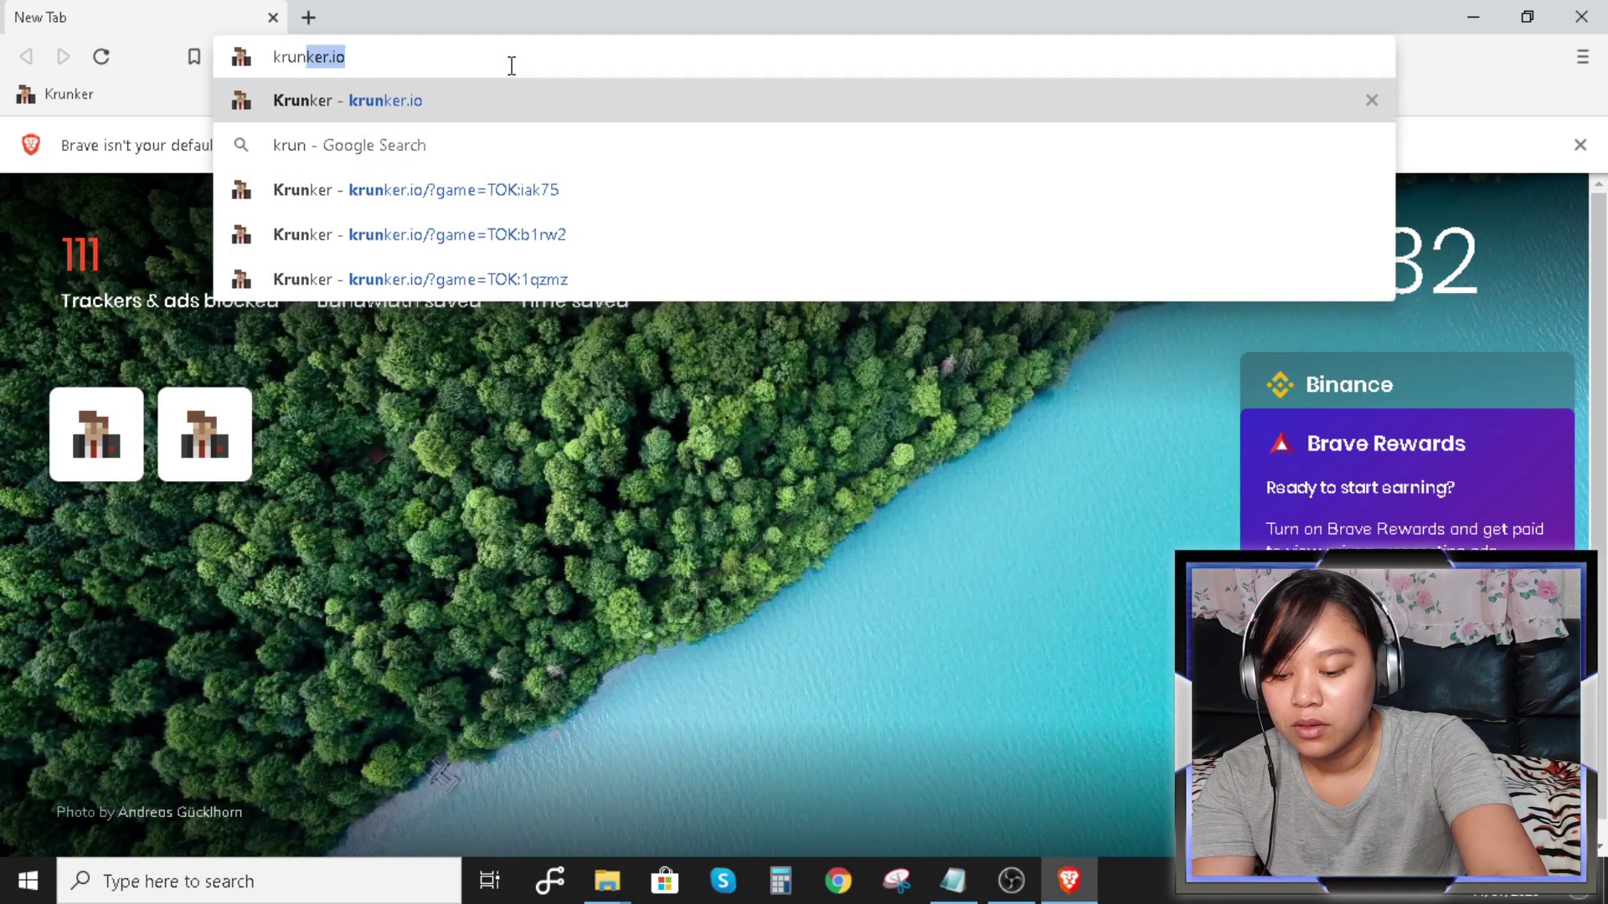
pyautogui.write('ker.io')
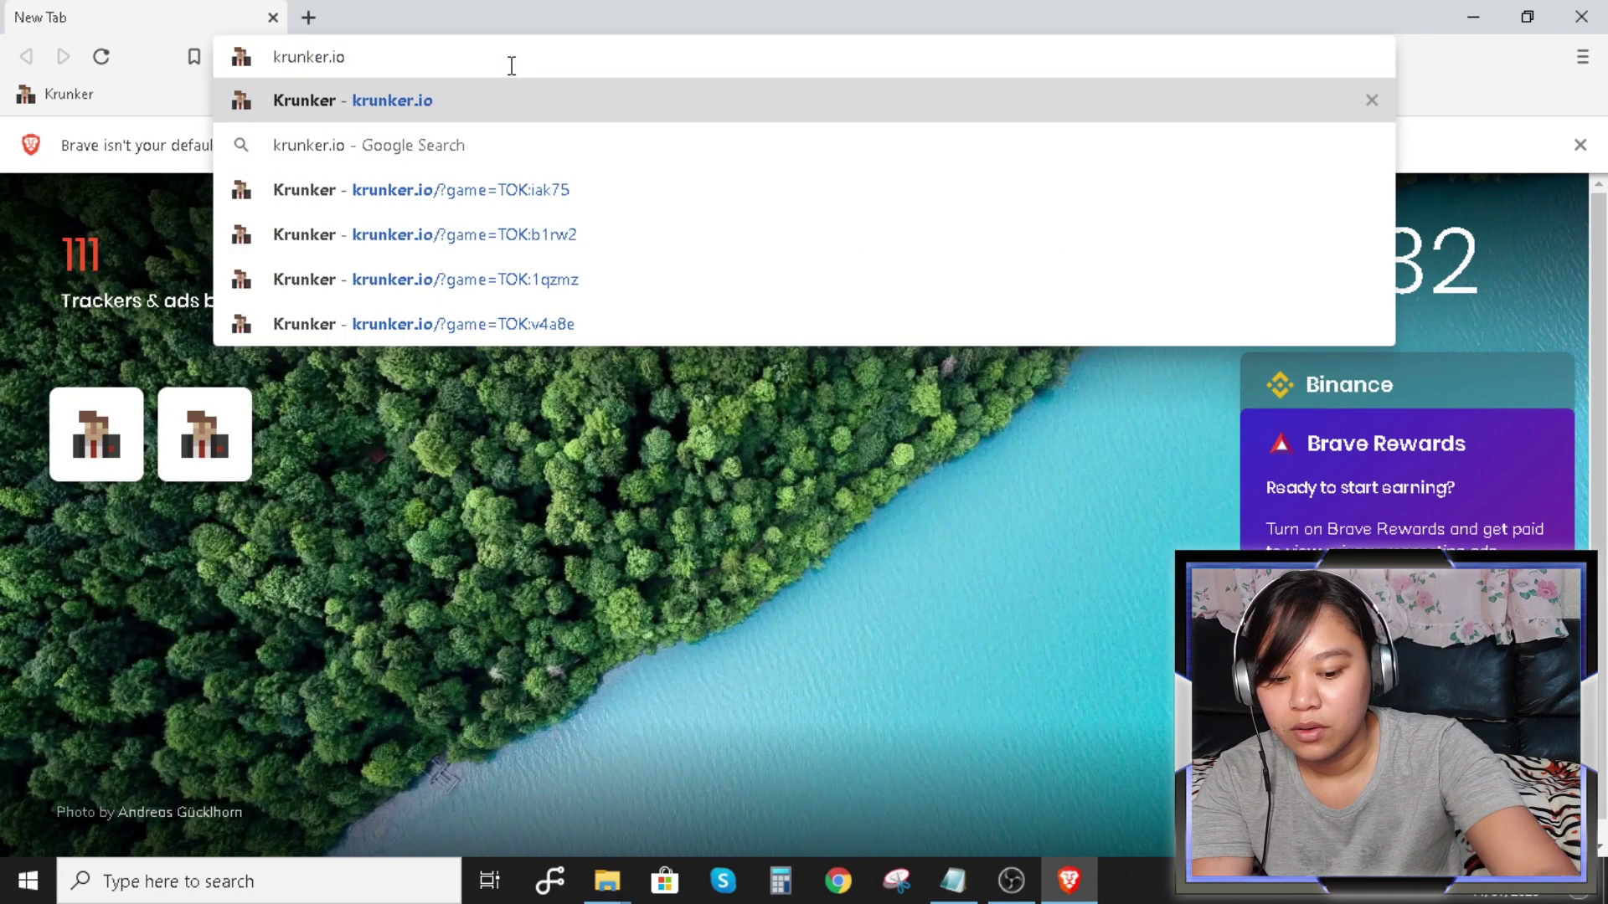
pyautogui.press('Return')
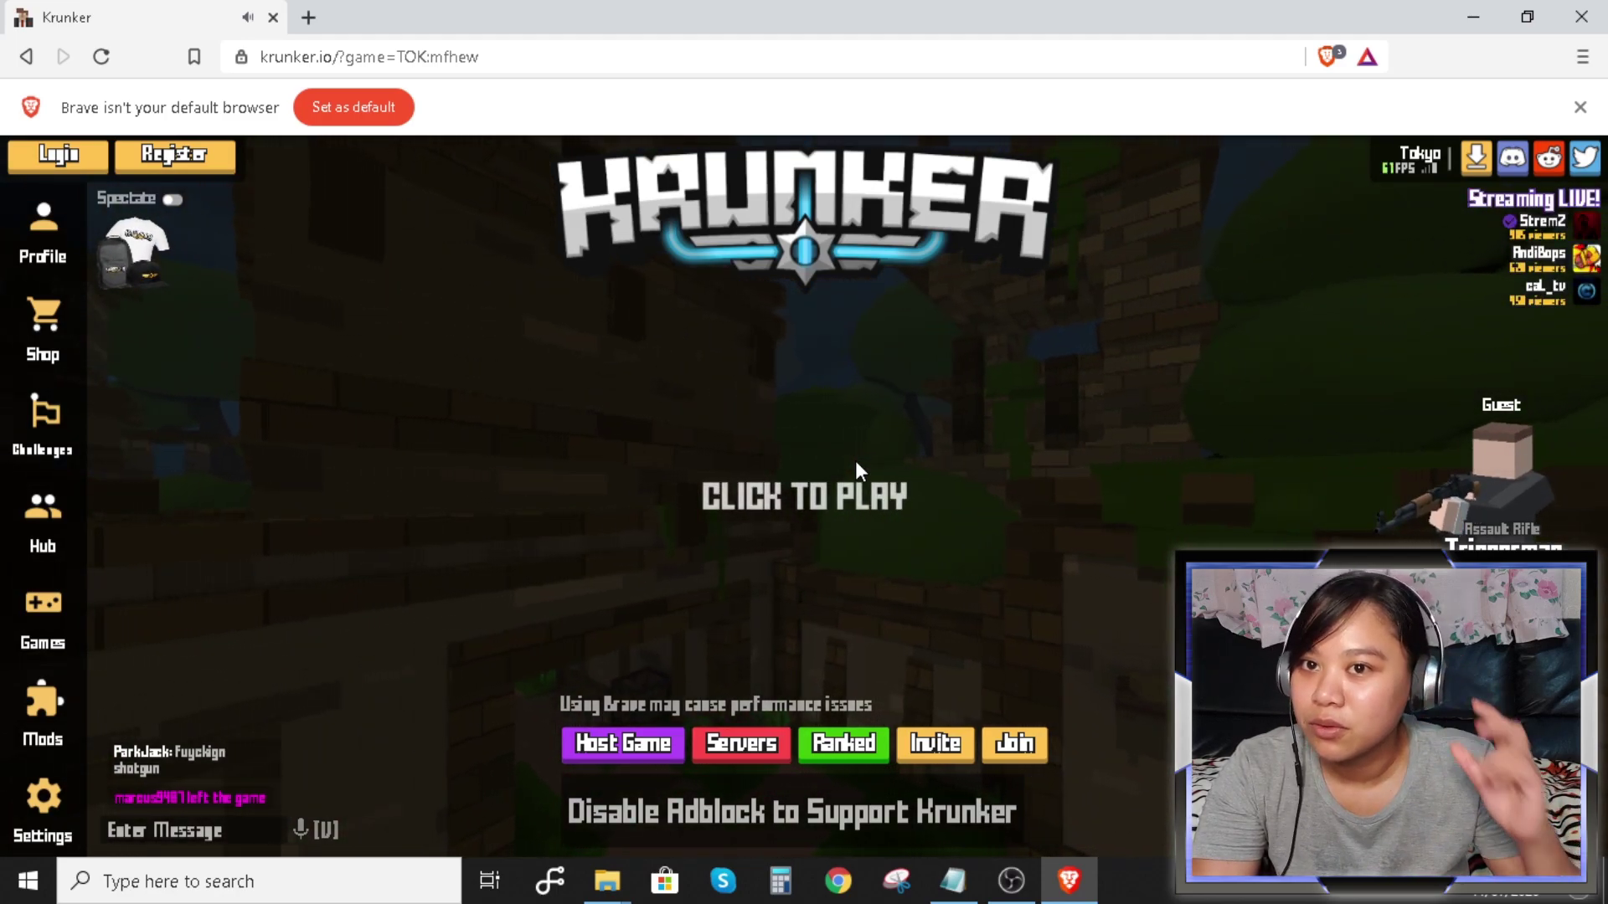
# Close Brave, then pin Brave to the taskbar from a Start search for 'brave'
pyautogui.hotkey('alt', 'F4')
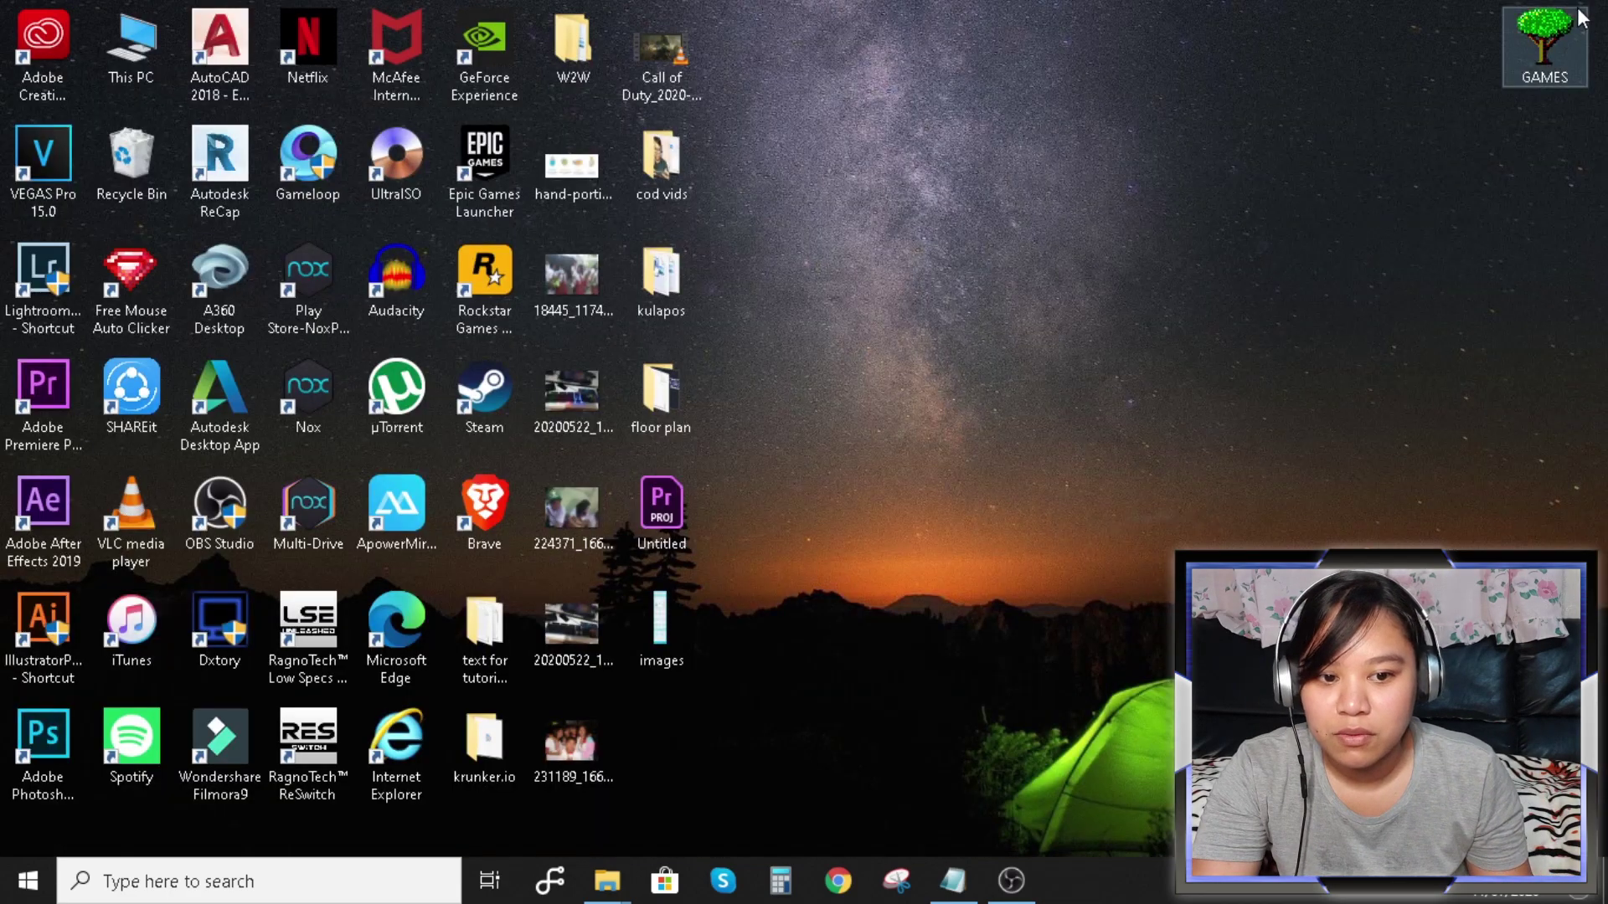
pyautogui.click(403, 871)
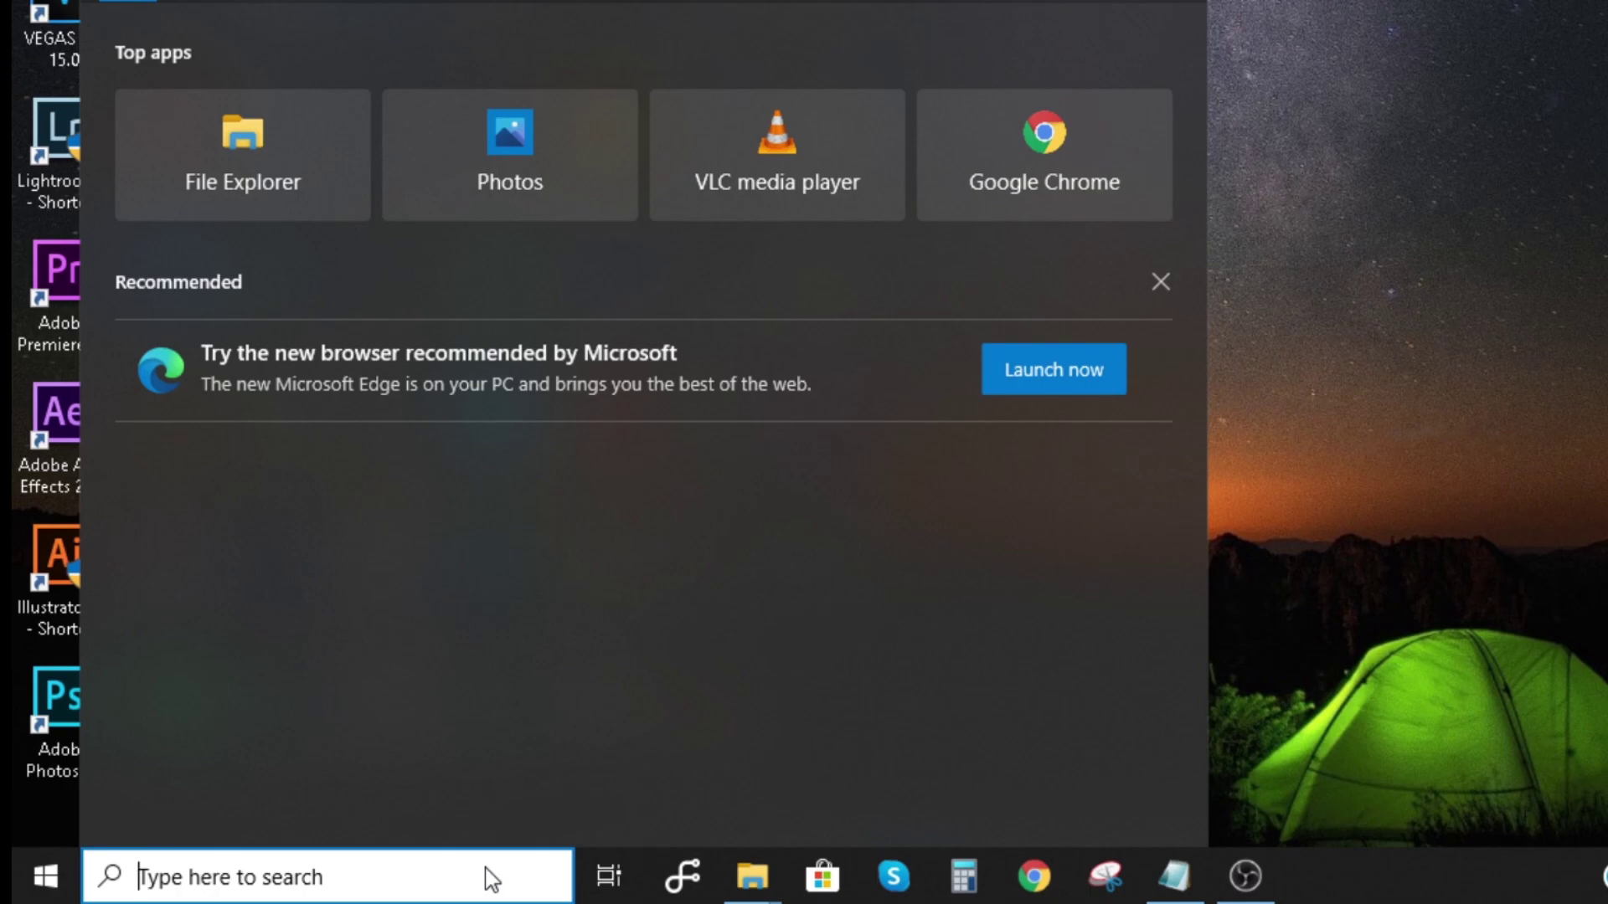
pyautogui.write('brave')
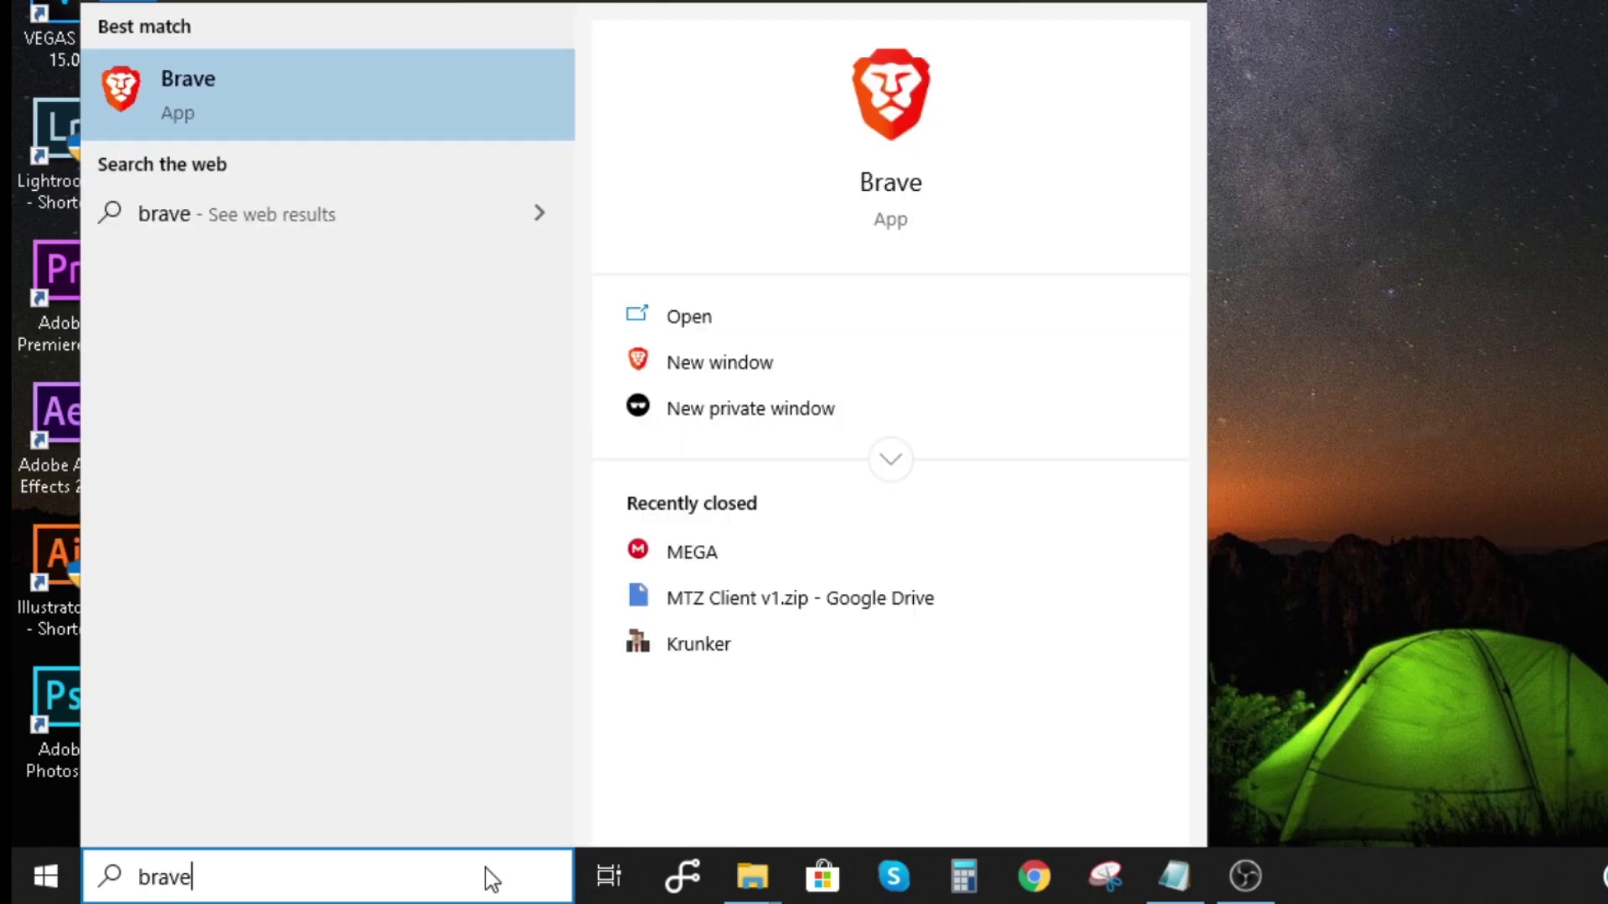
pyautogui.rightClick(282, 93)
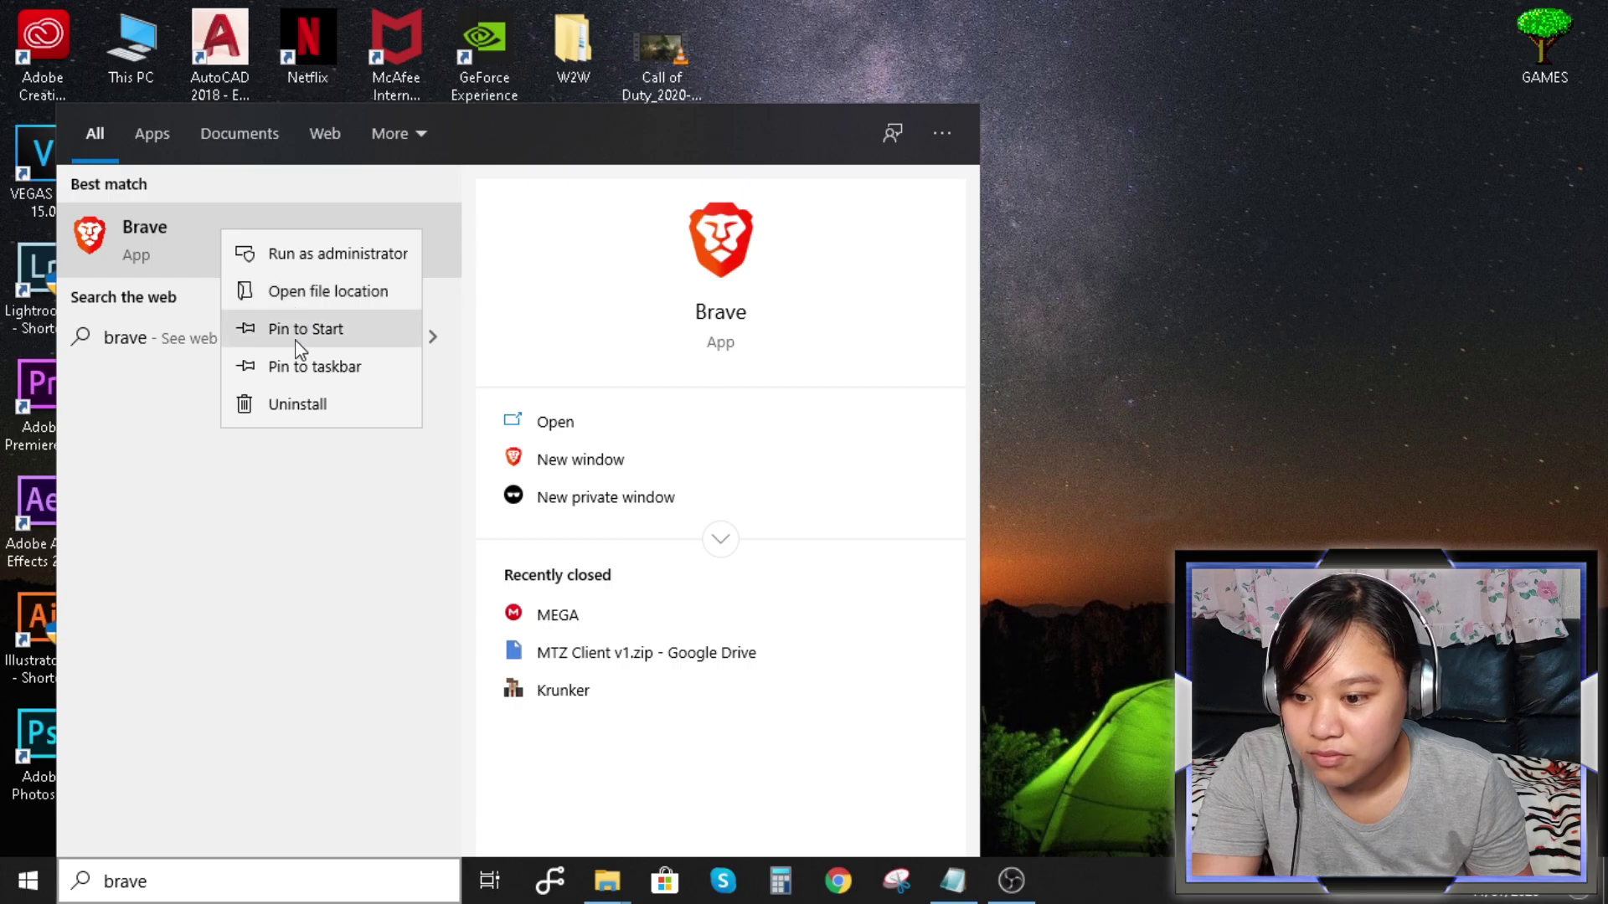
pyautogui.click(300, 369)
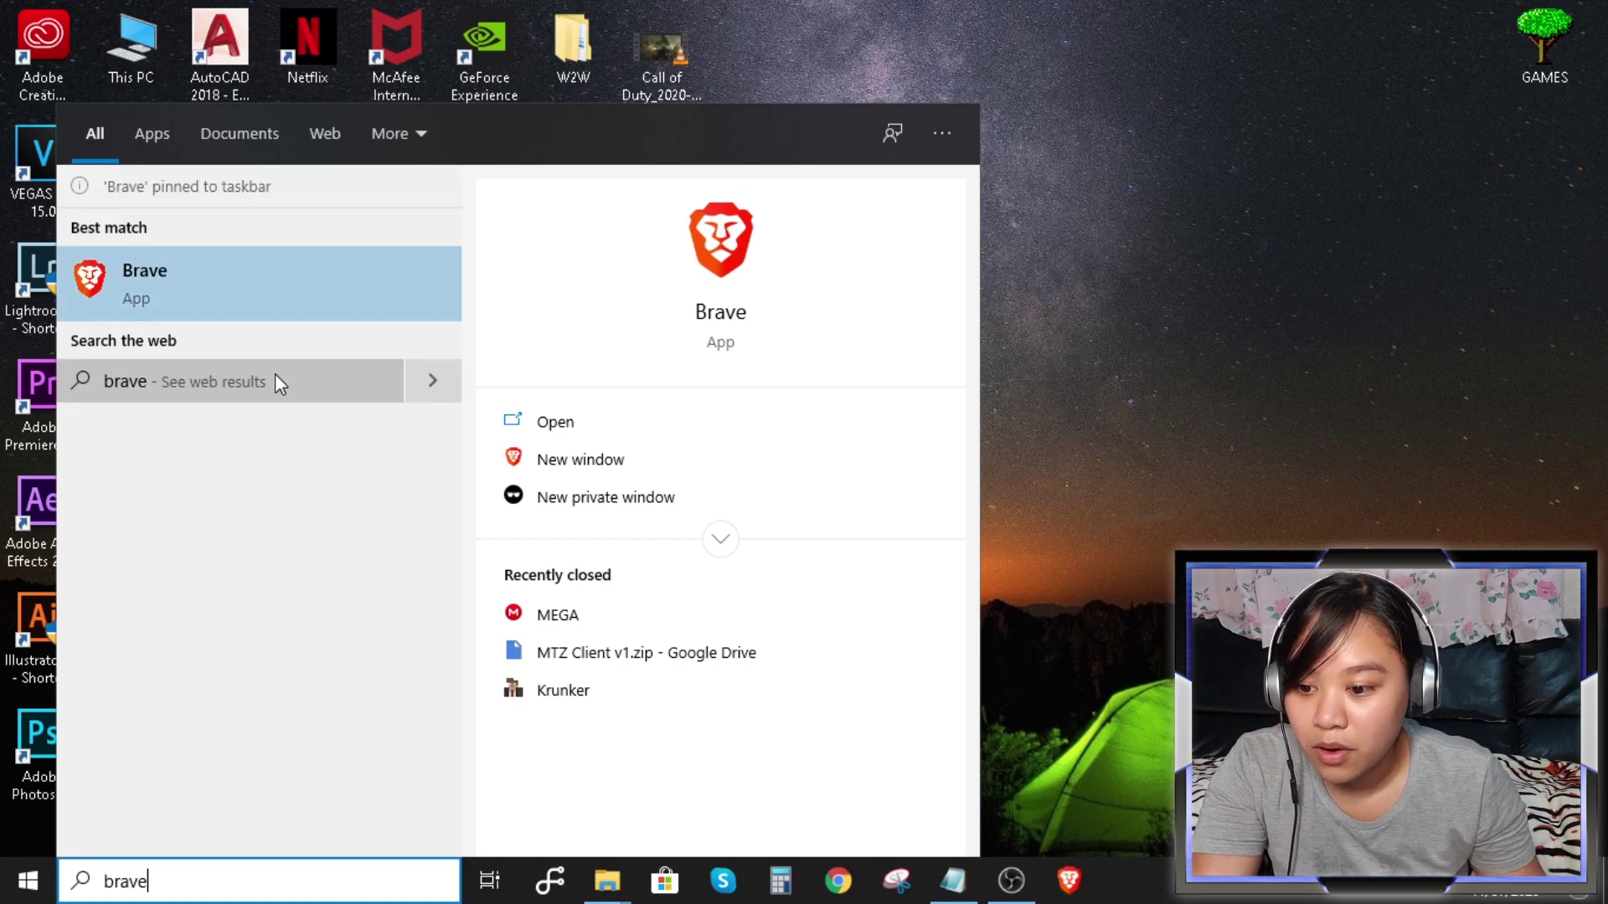
pyautogui.click(1163, 259)
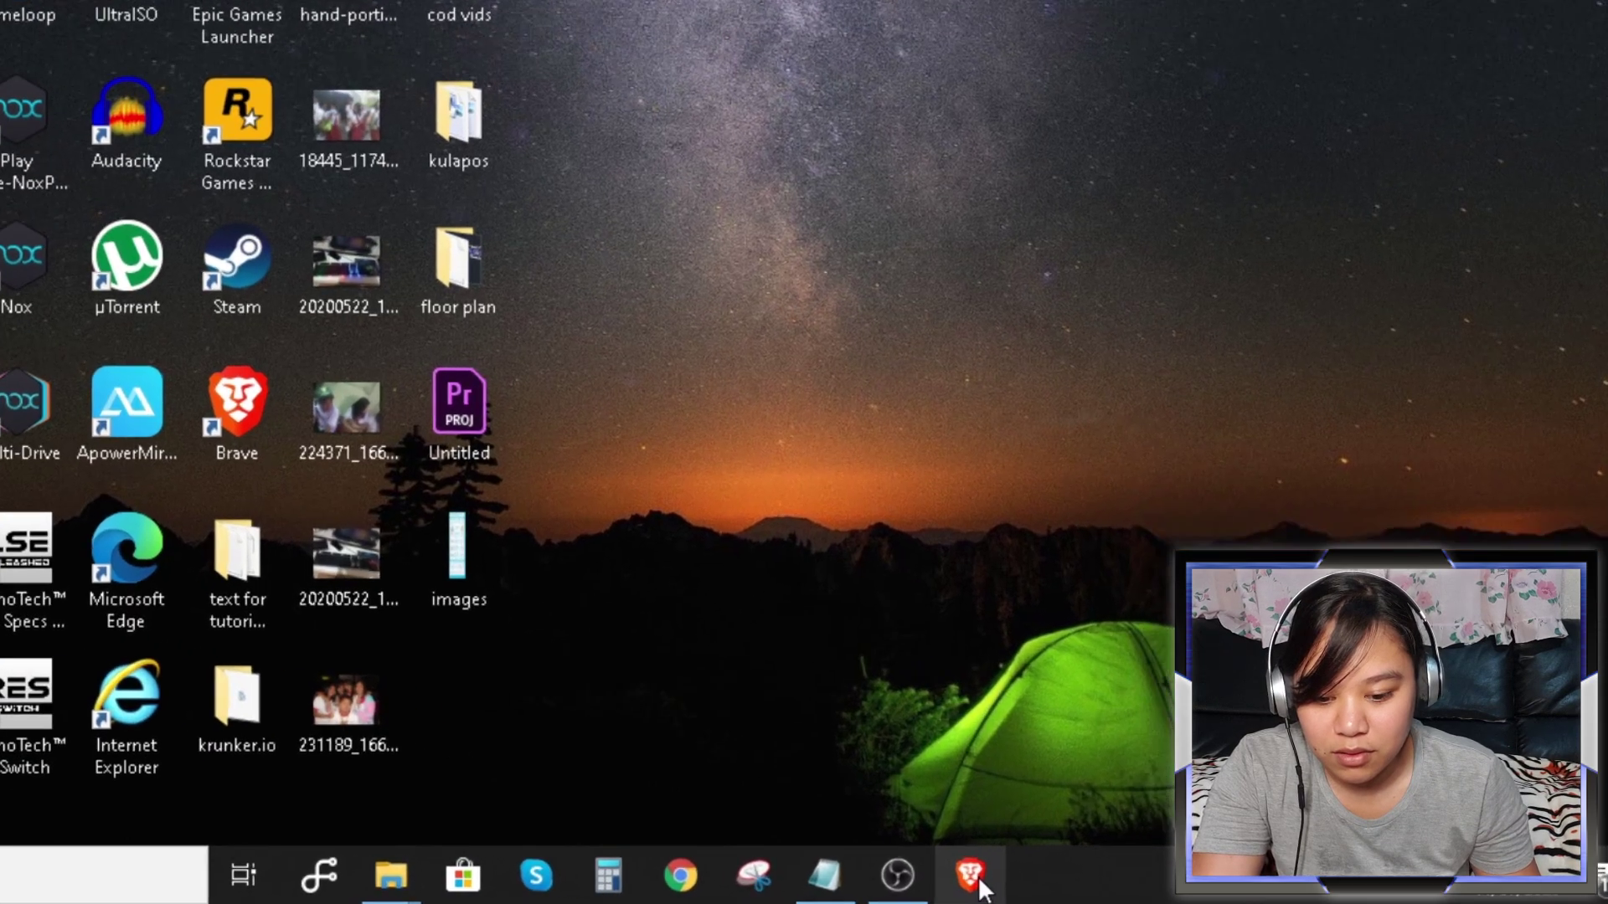
# Open the pinned Brave shortcut's Properties and place the cursor at the end of Target
pyautogui.rightClick(1076, 878)
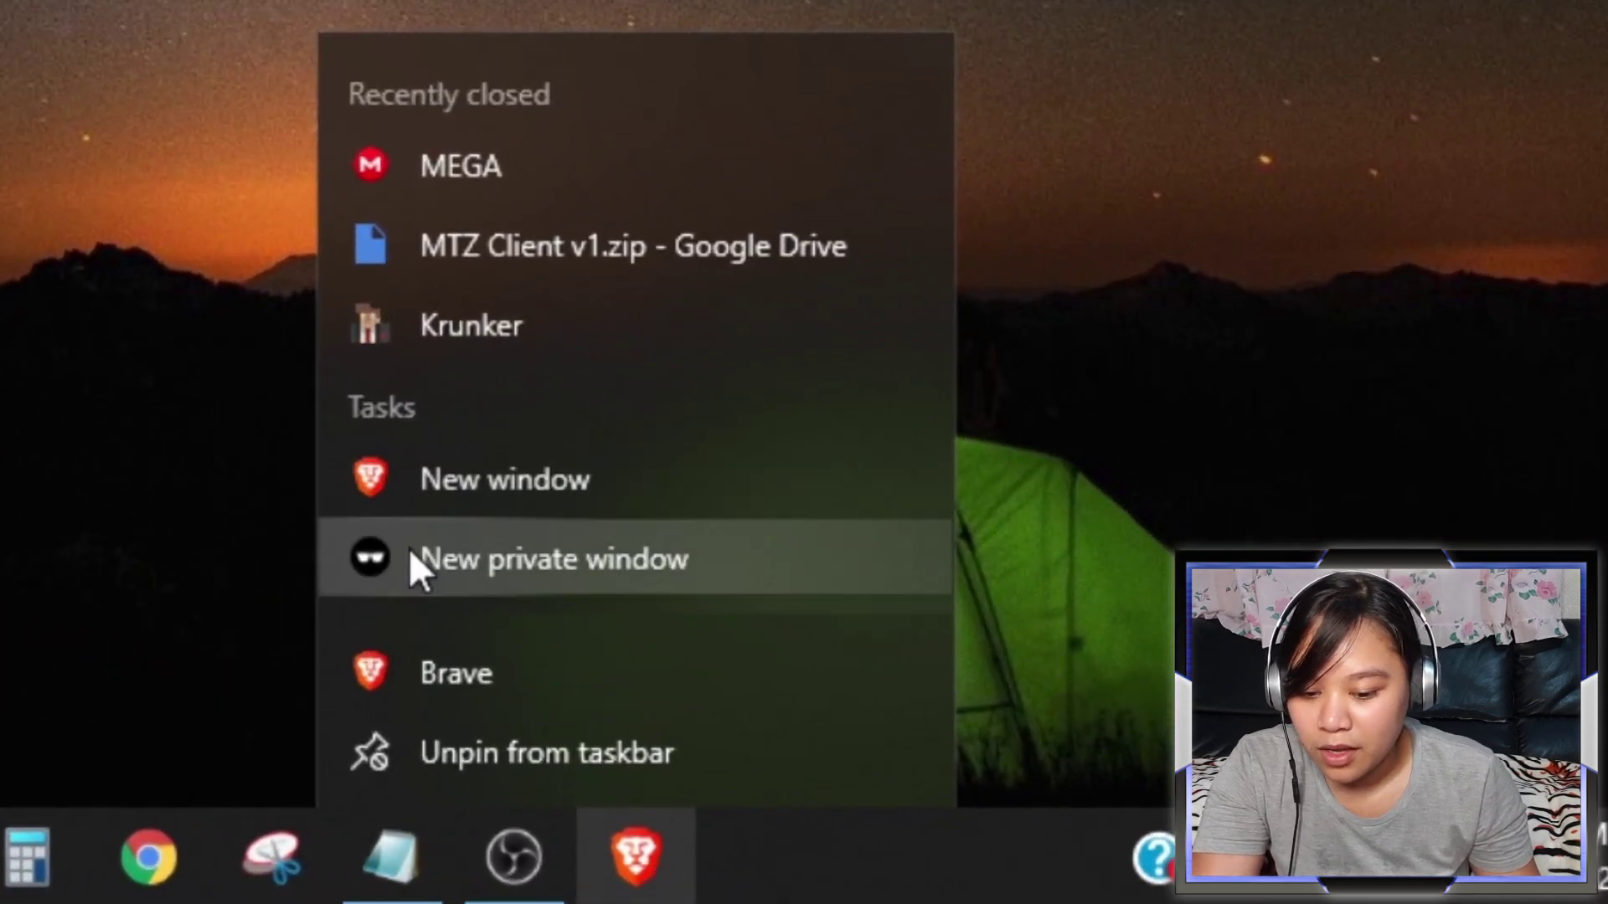
pyautogui.rightClick(484, 658)
pyautogui.click(608, 595)
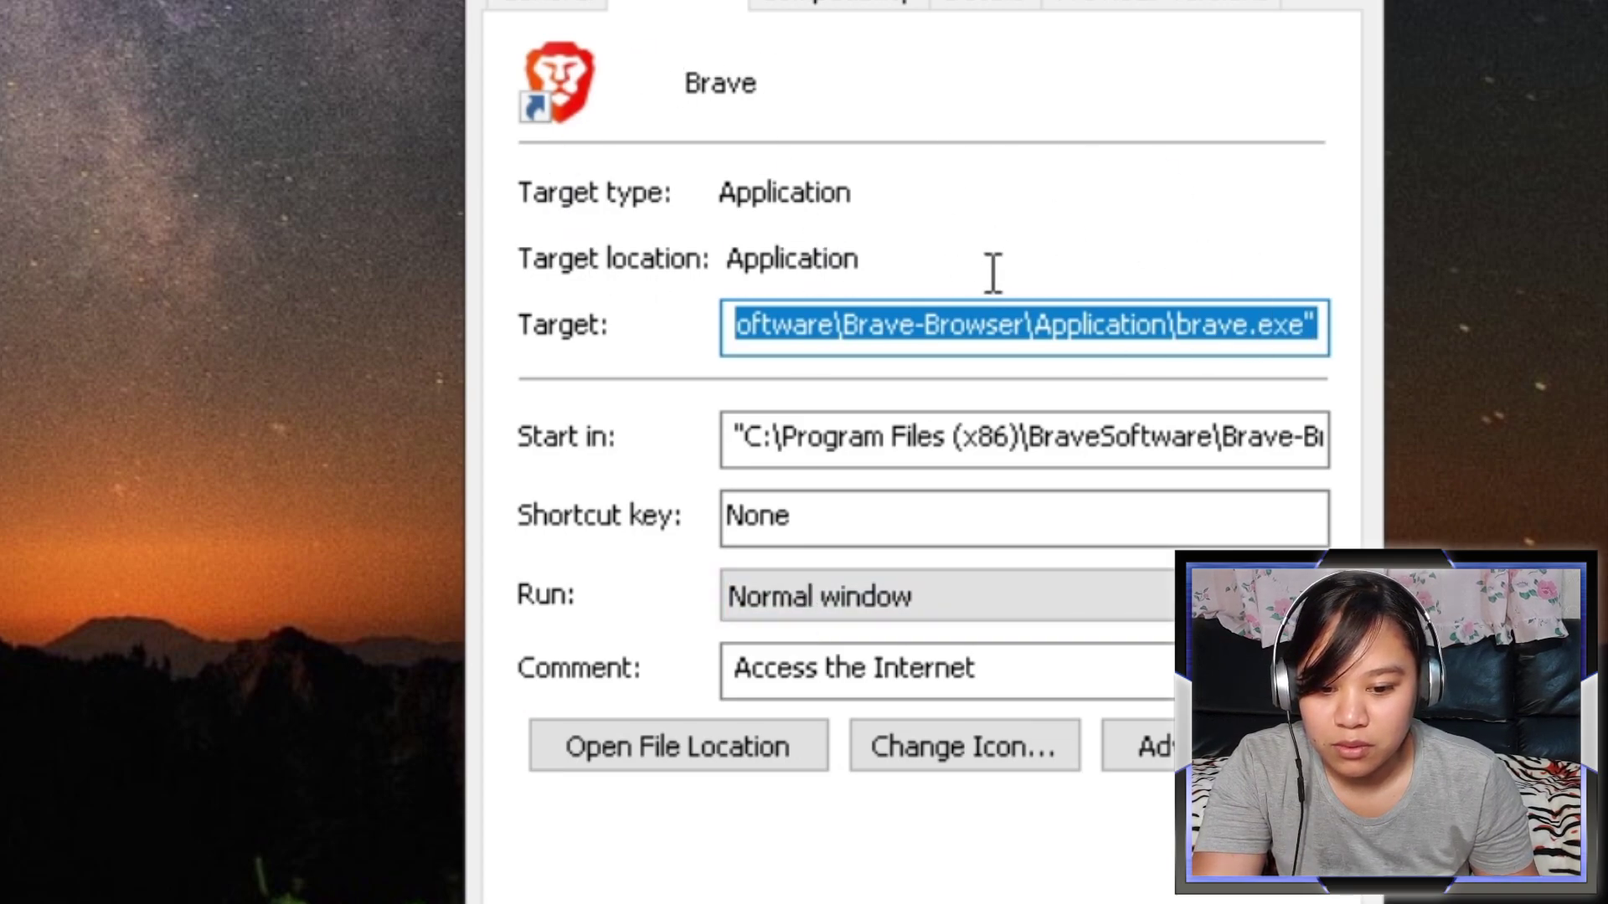
pyautogui.click(1322, 326)
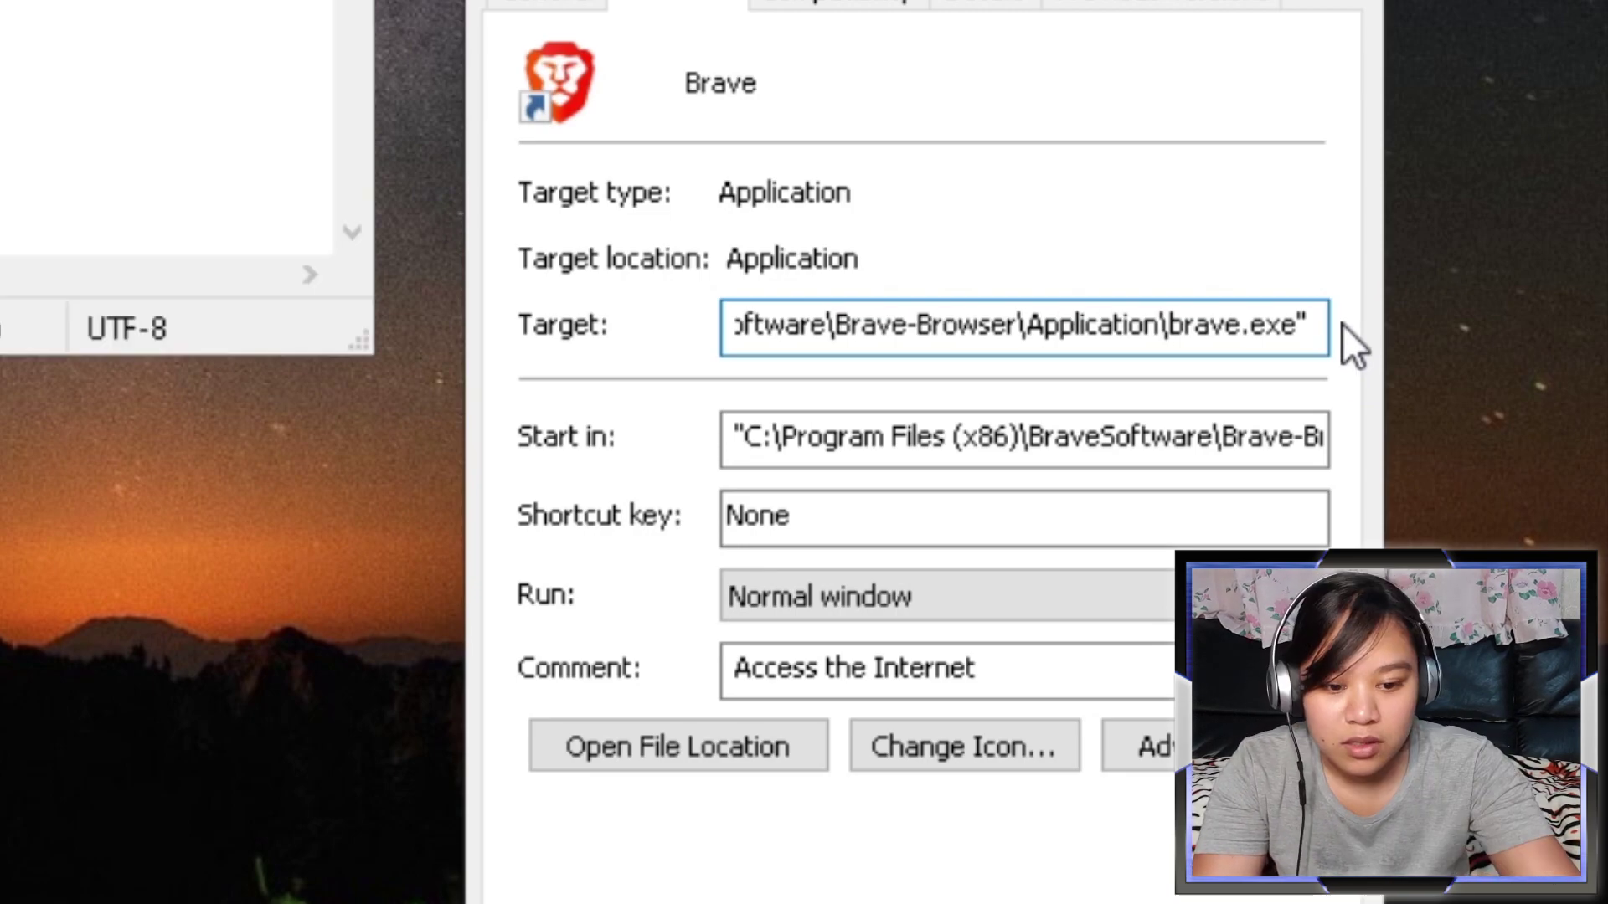
# Append --disable-frame-rate-limit to the Brave target, apply it, and relaunch Brave
pyautogui.write('--')
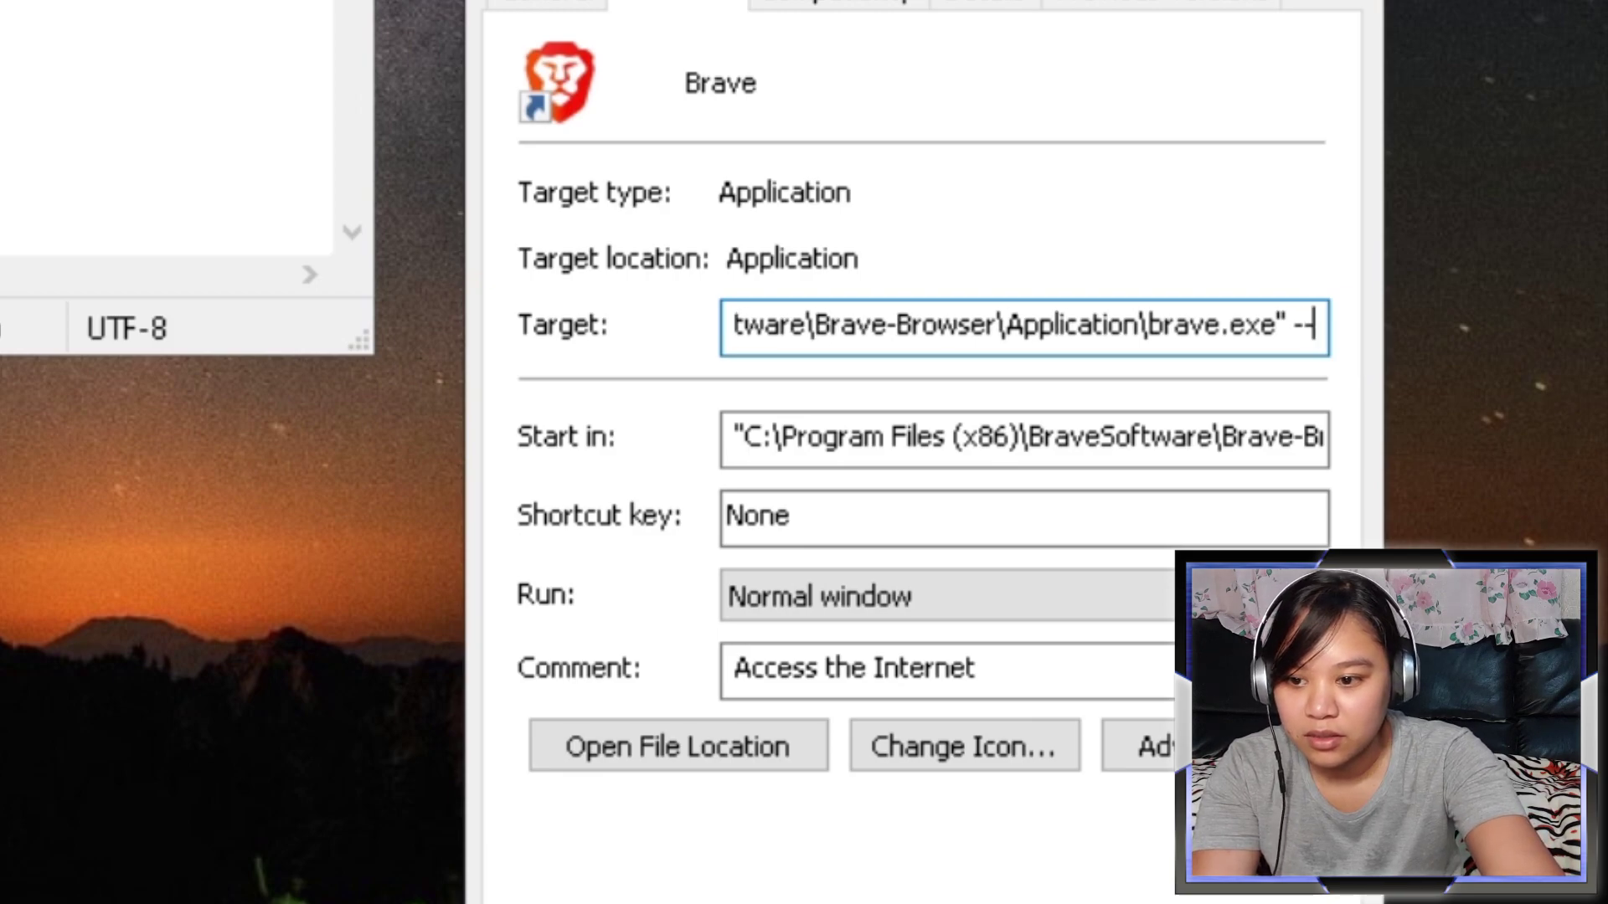
pyautogui.write('disabl')
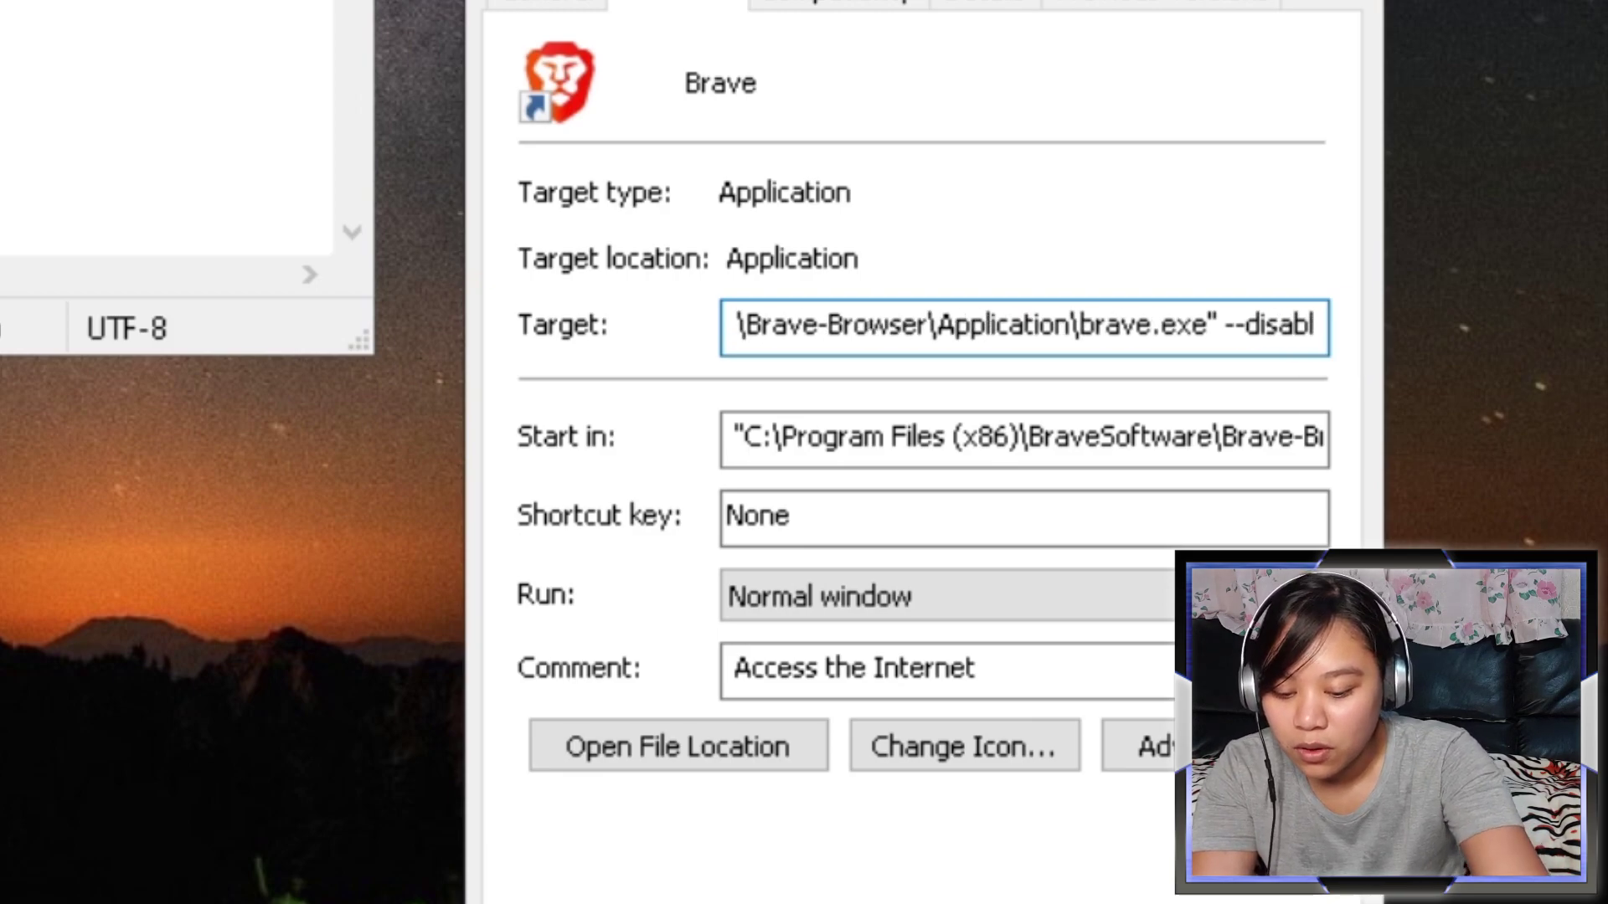
pyautogui.write('e-')
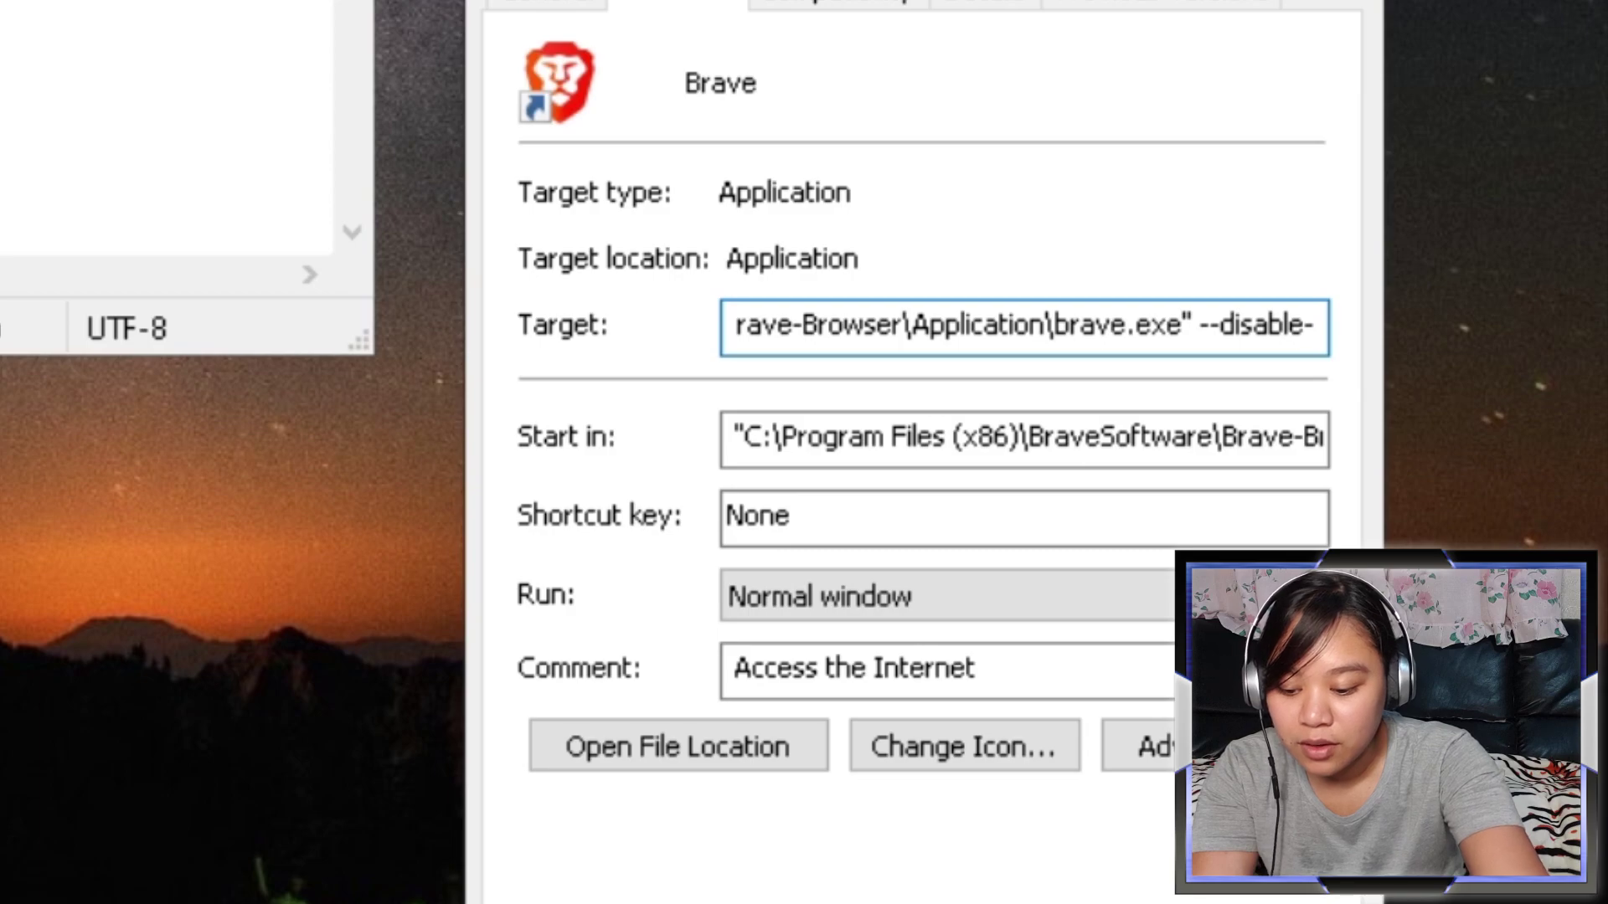
pyautogui.write('fram-')
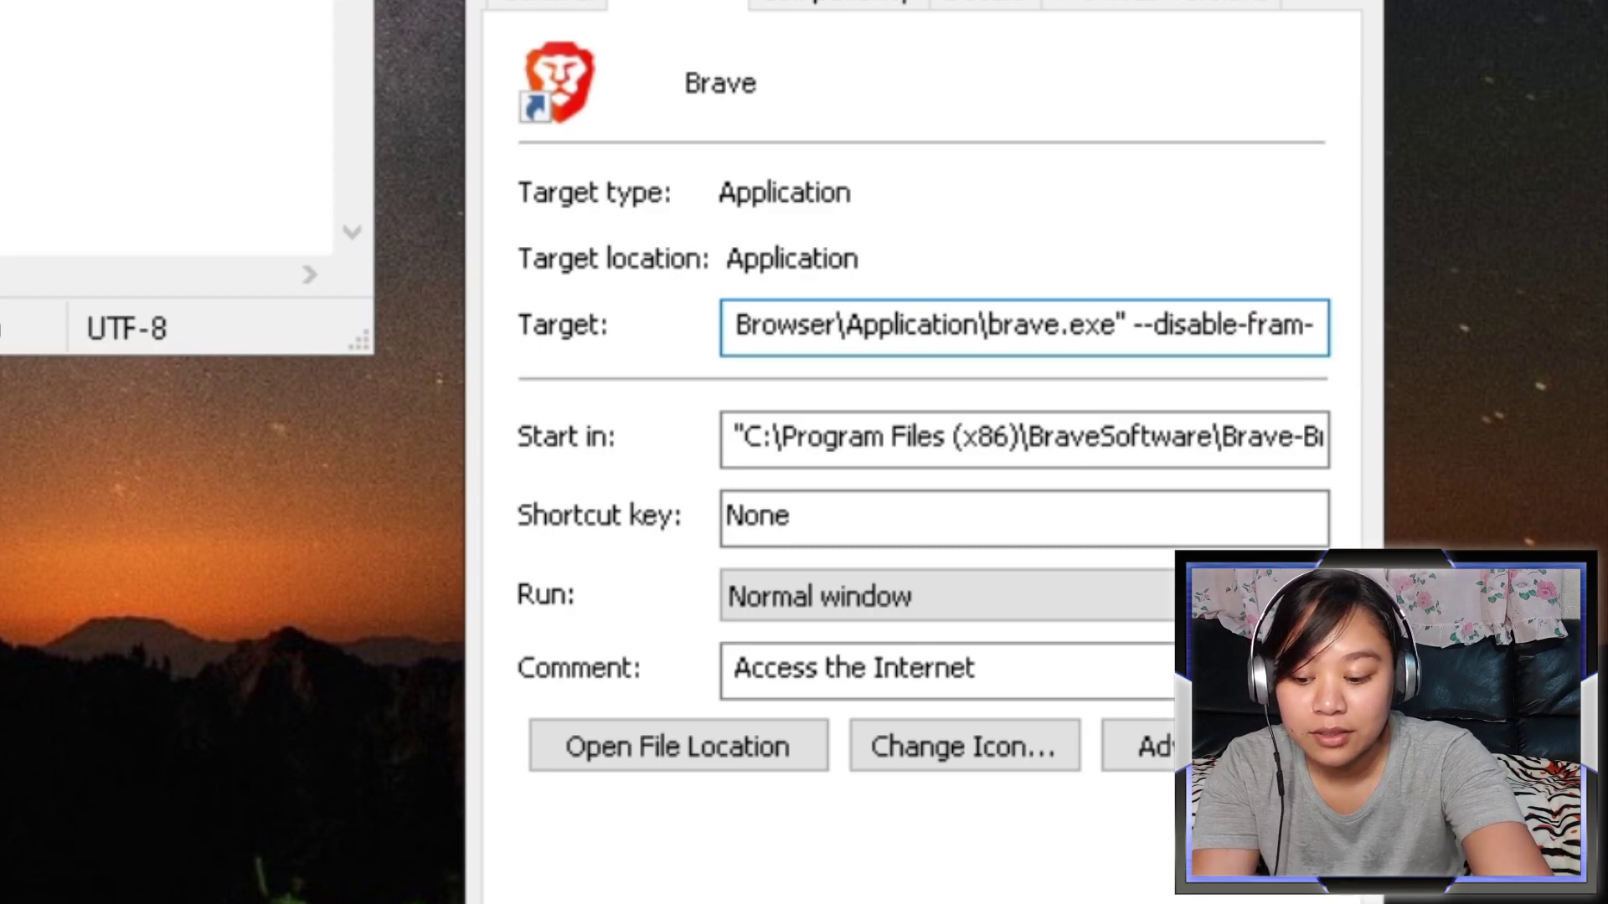
pyautogui.write('rate')
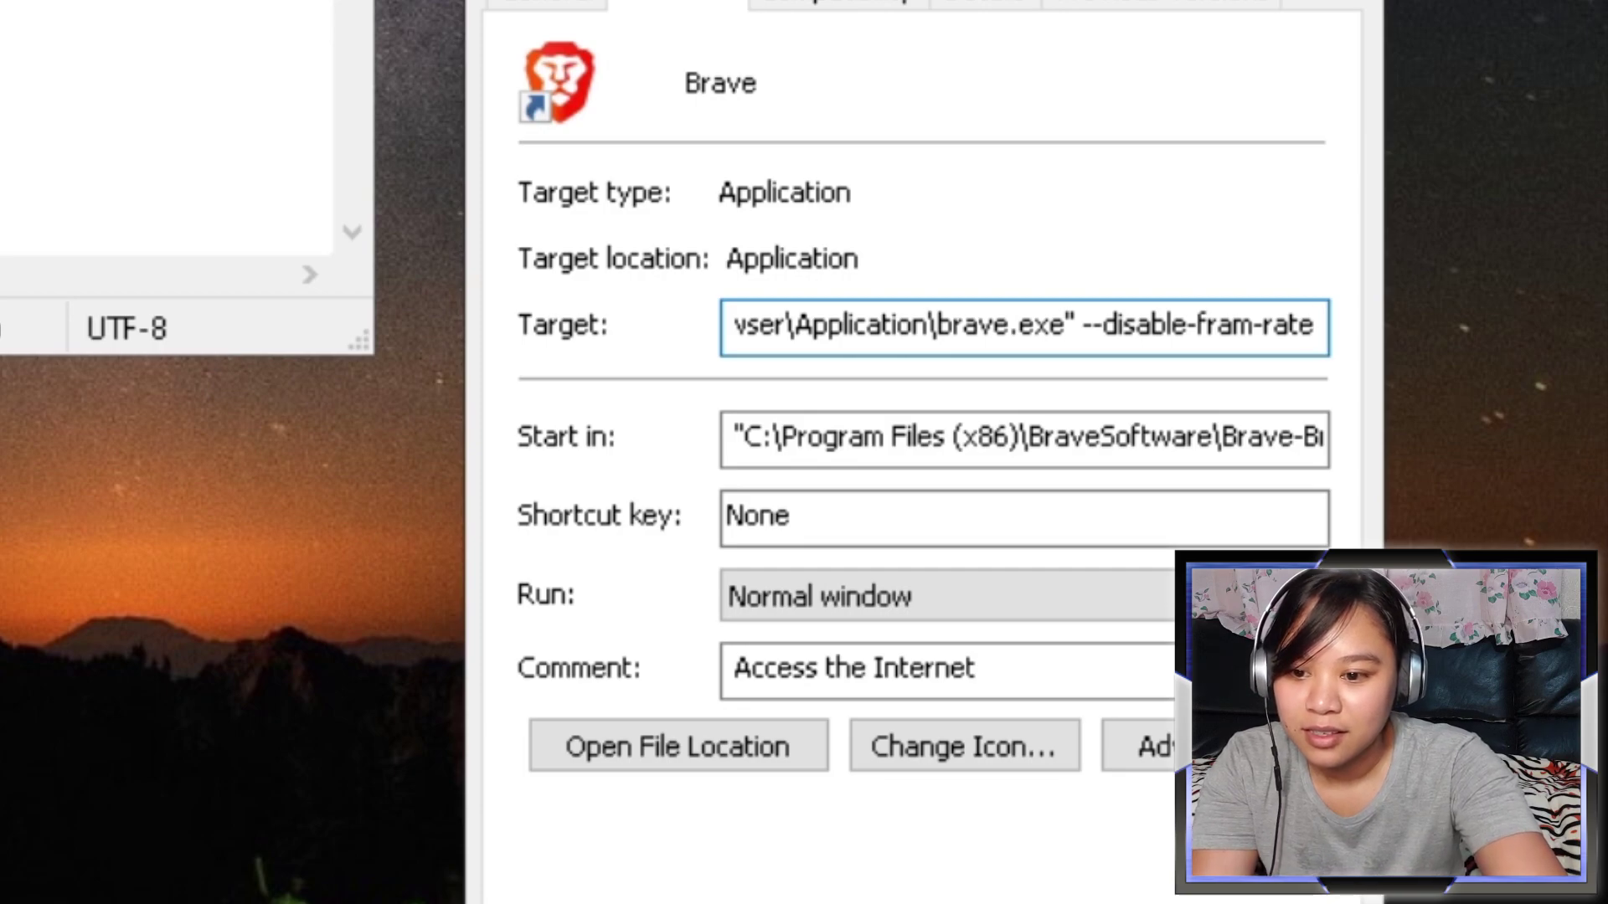
pyautogui.write('-limit')
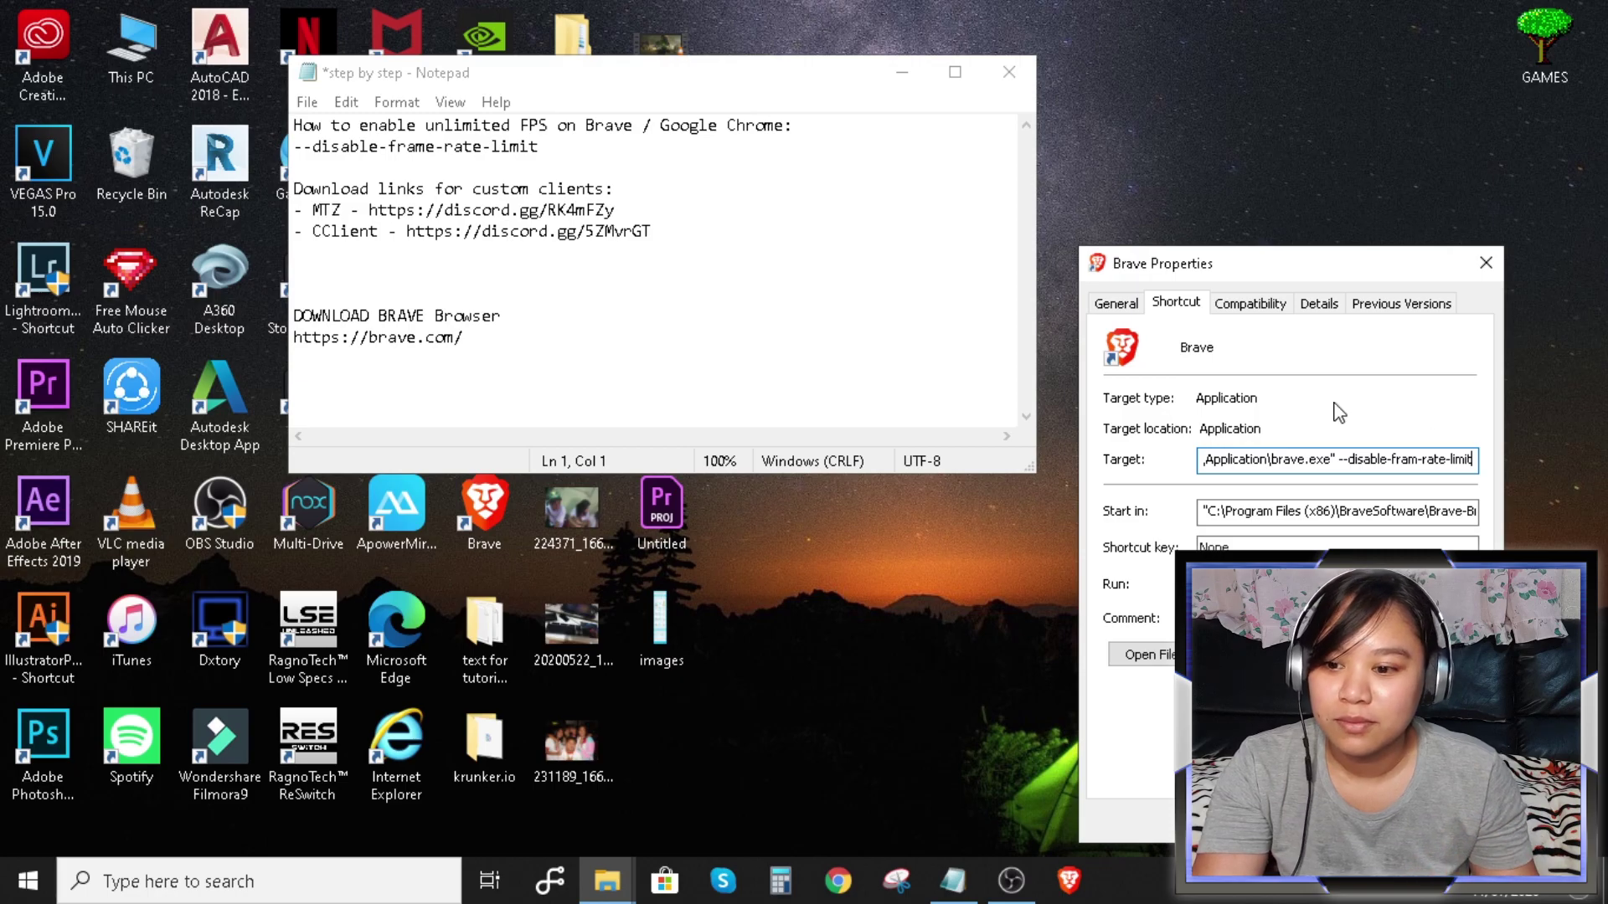
pyautogui.moveTo(540, 146); pyautogui.dragTo(293, 147)
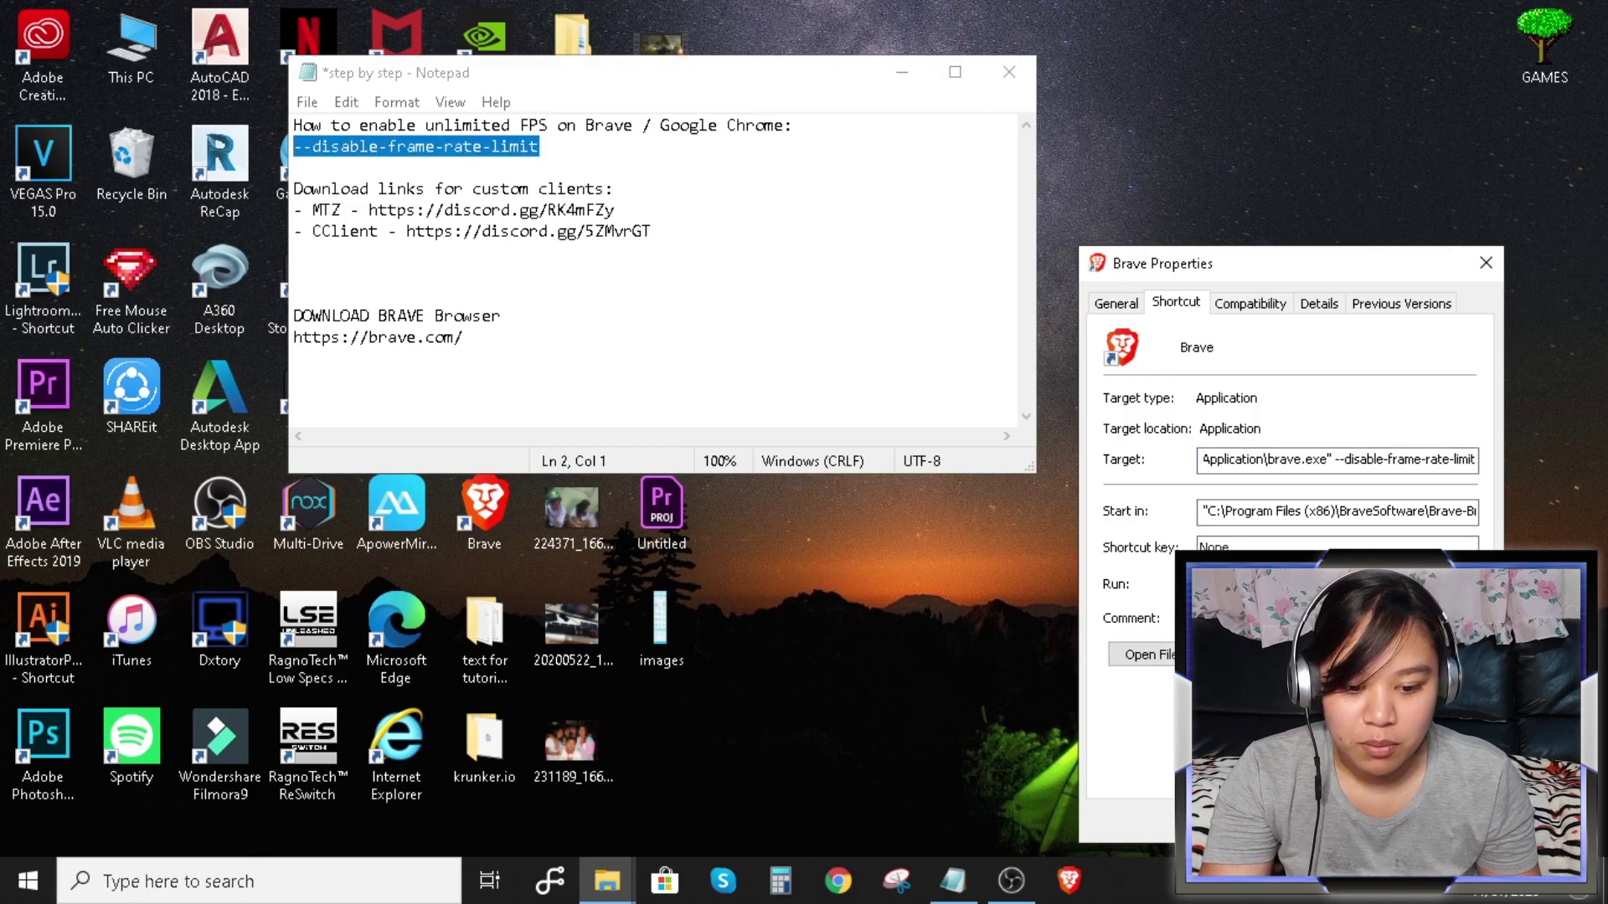
pyautogui.hotkey('ctrl', 'a')
pyautogui.press('Return')
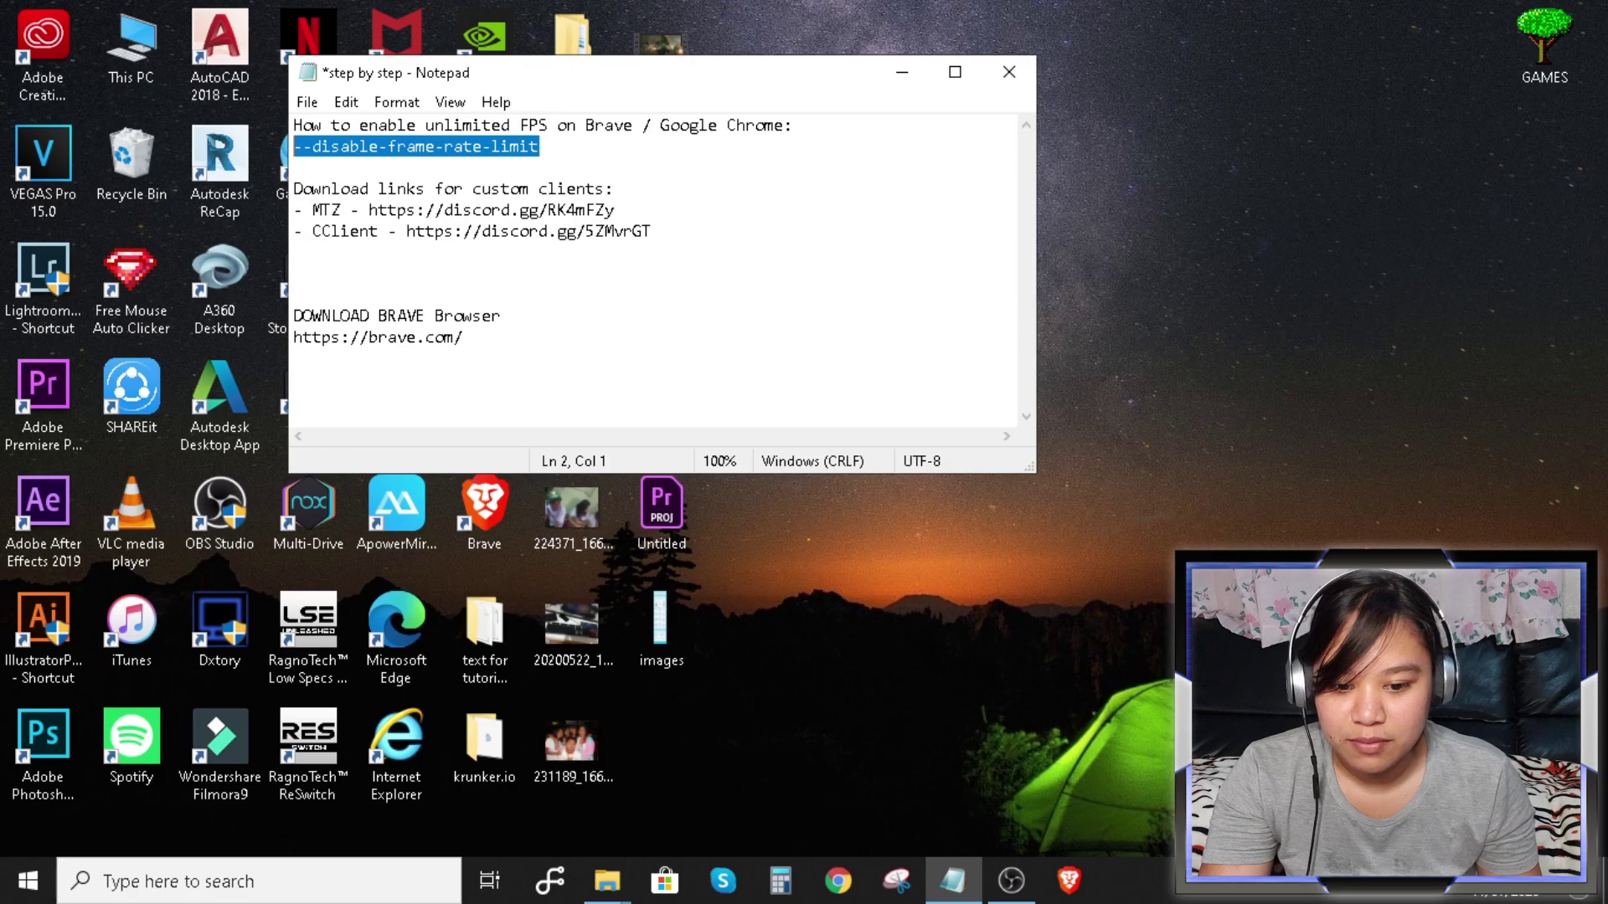
pyautogui.click(1068, 880)
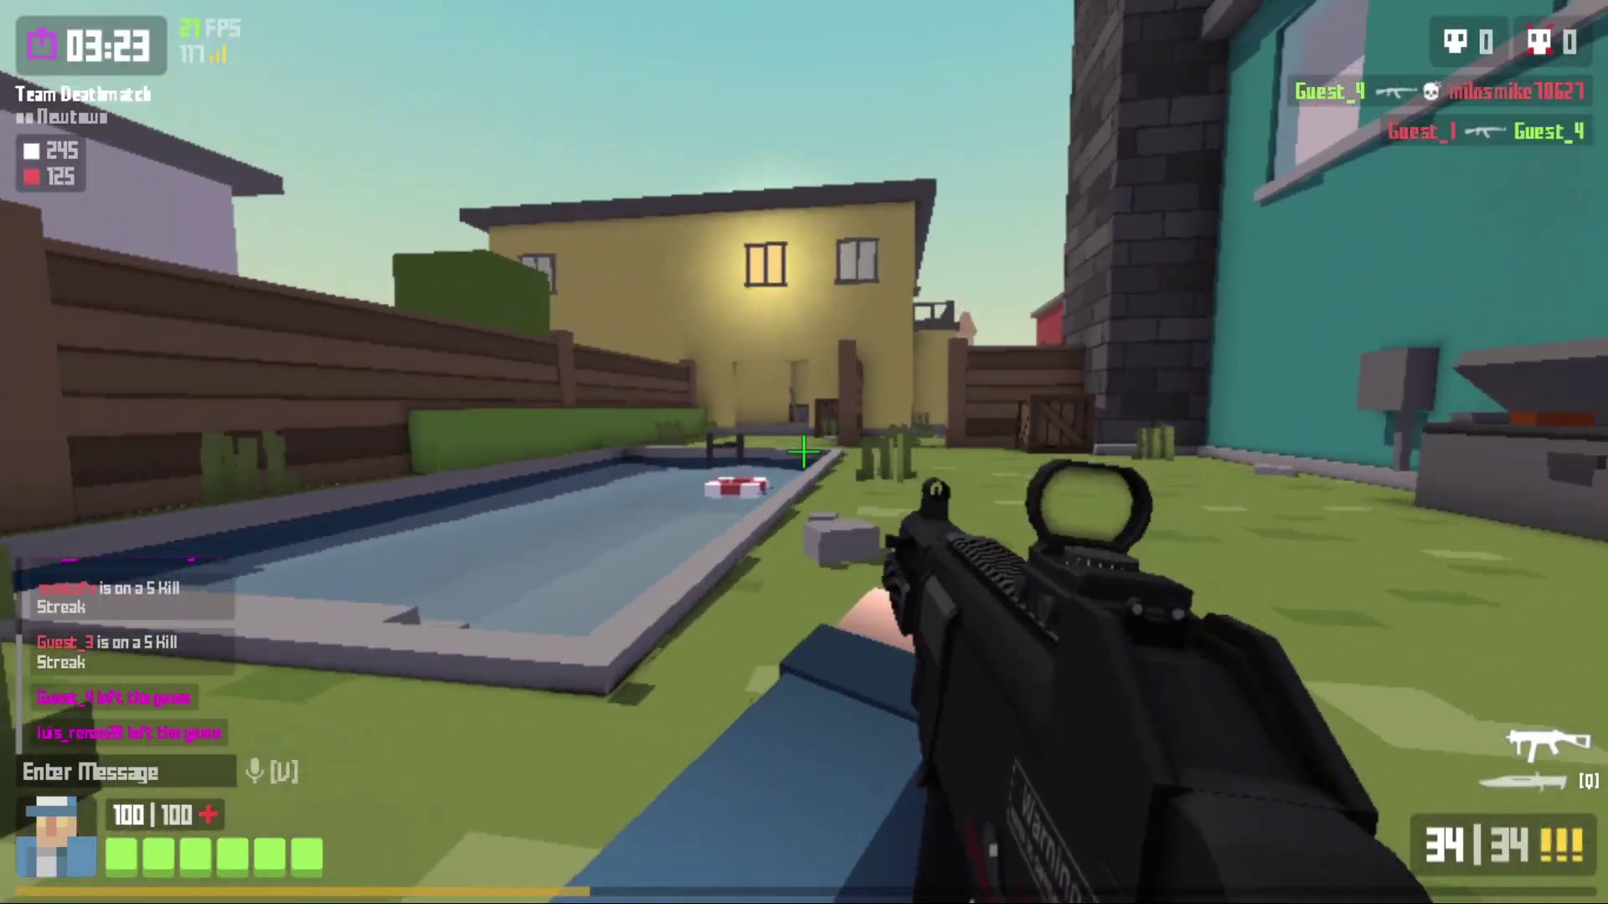
# Advance past the pool, shoot down the enemy in the doorway, then head for the red barn
pyautogui.press('w')
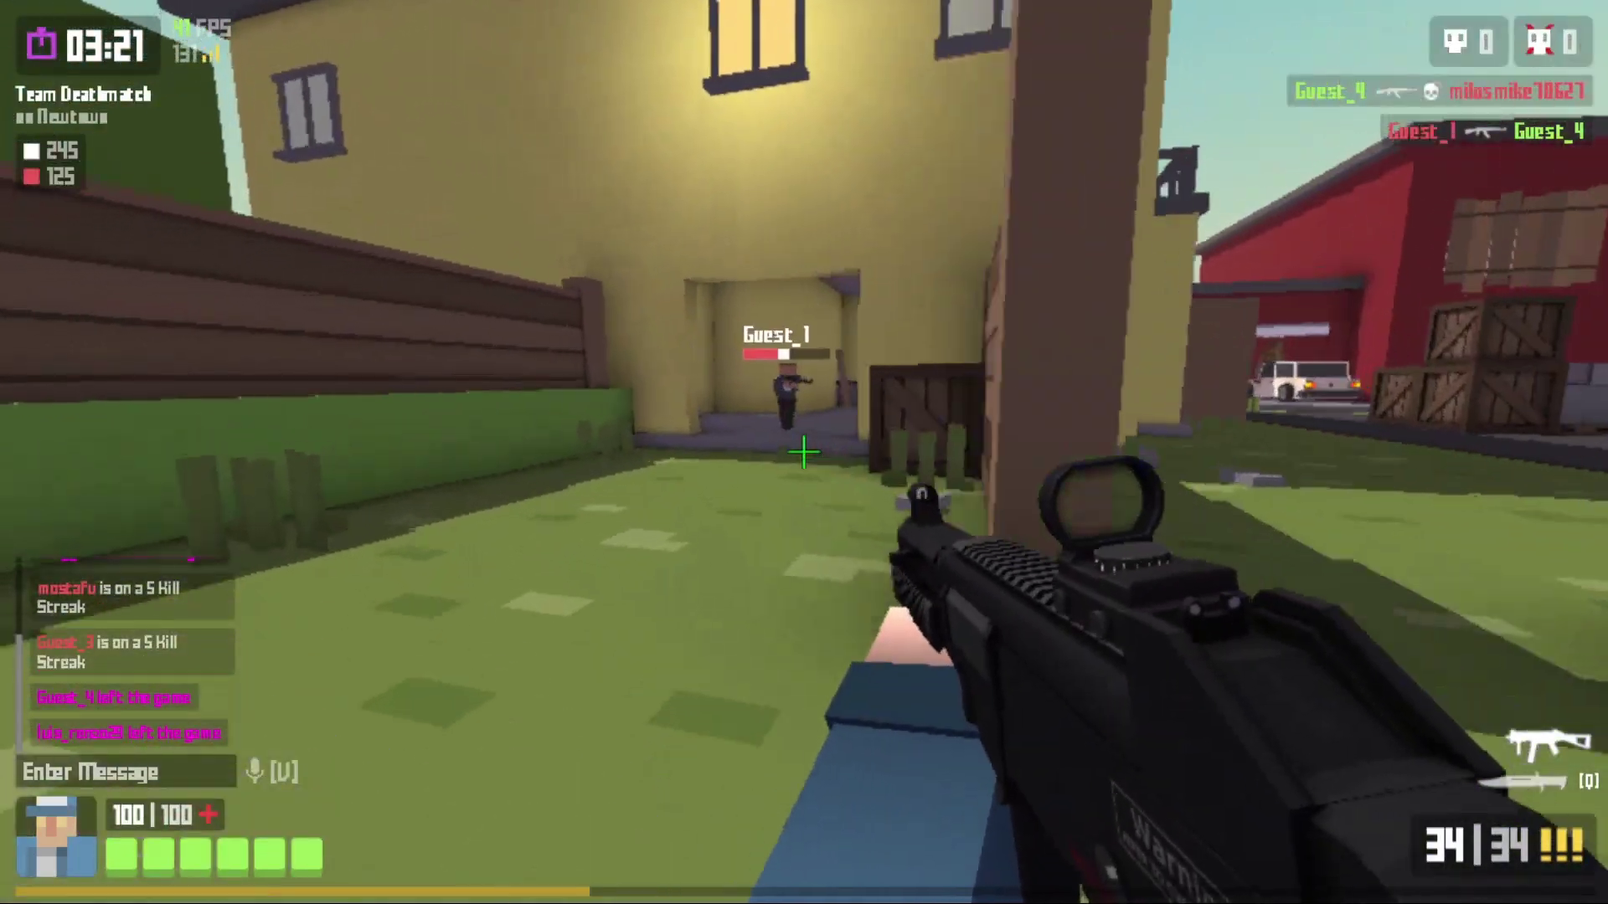
pyautogui.click(804, 452)
pyautogui.moveTo(803, 452); pyautogui.dragTo(804, 452)
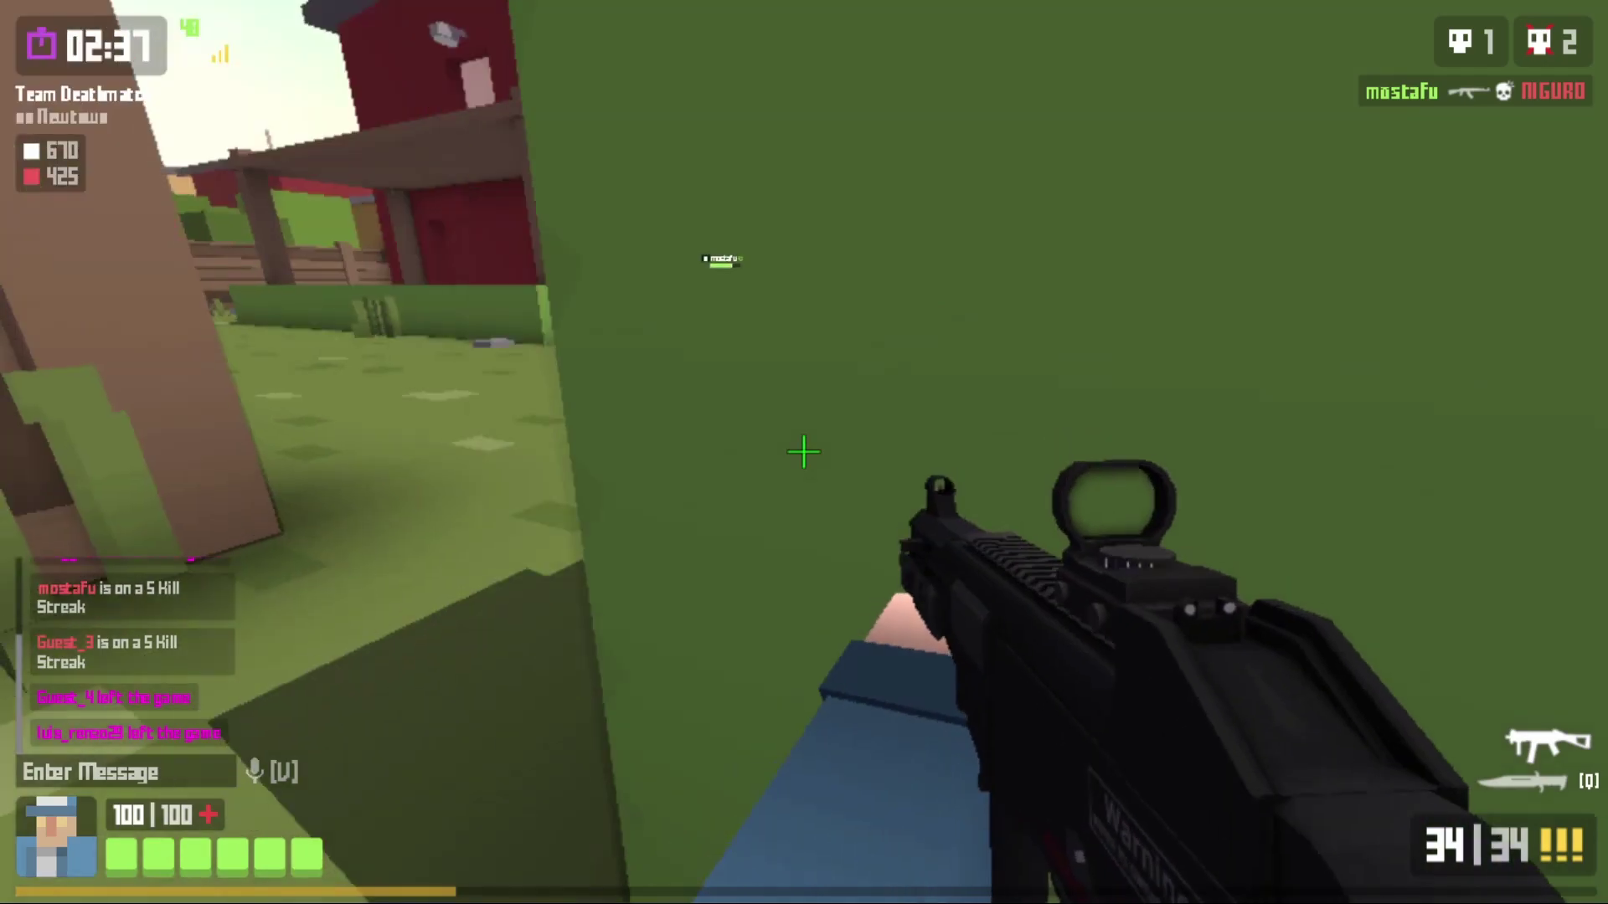
pyautogui.press('w')
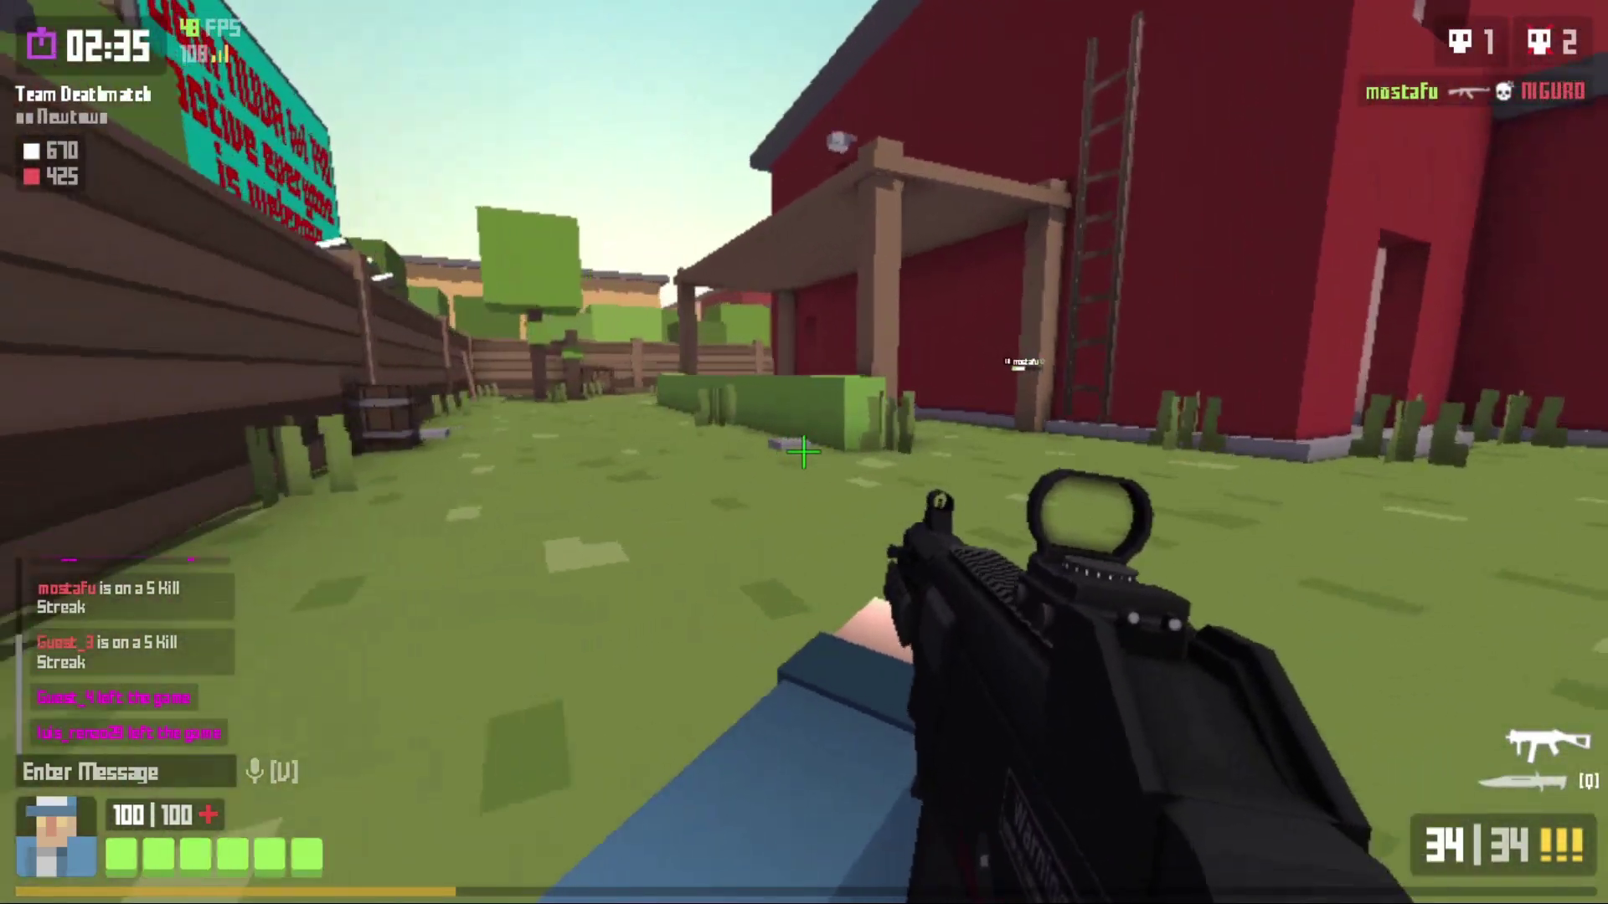
pyautogui.press('w')
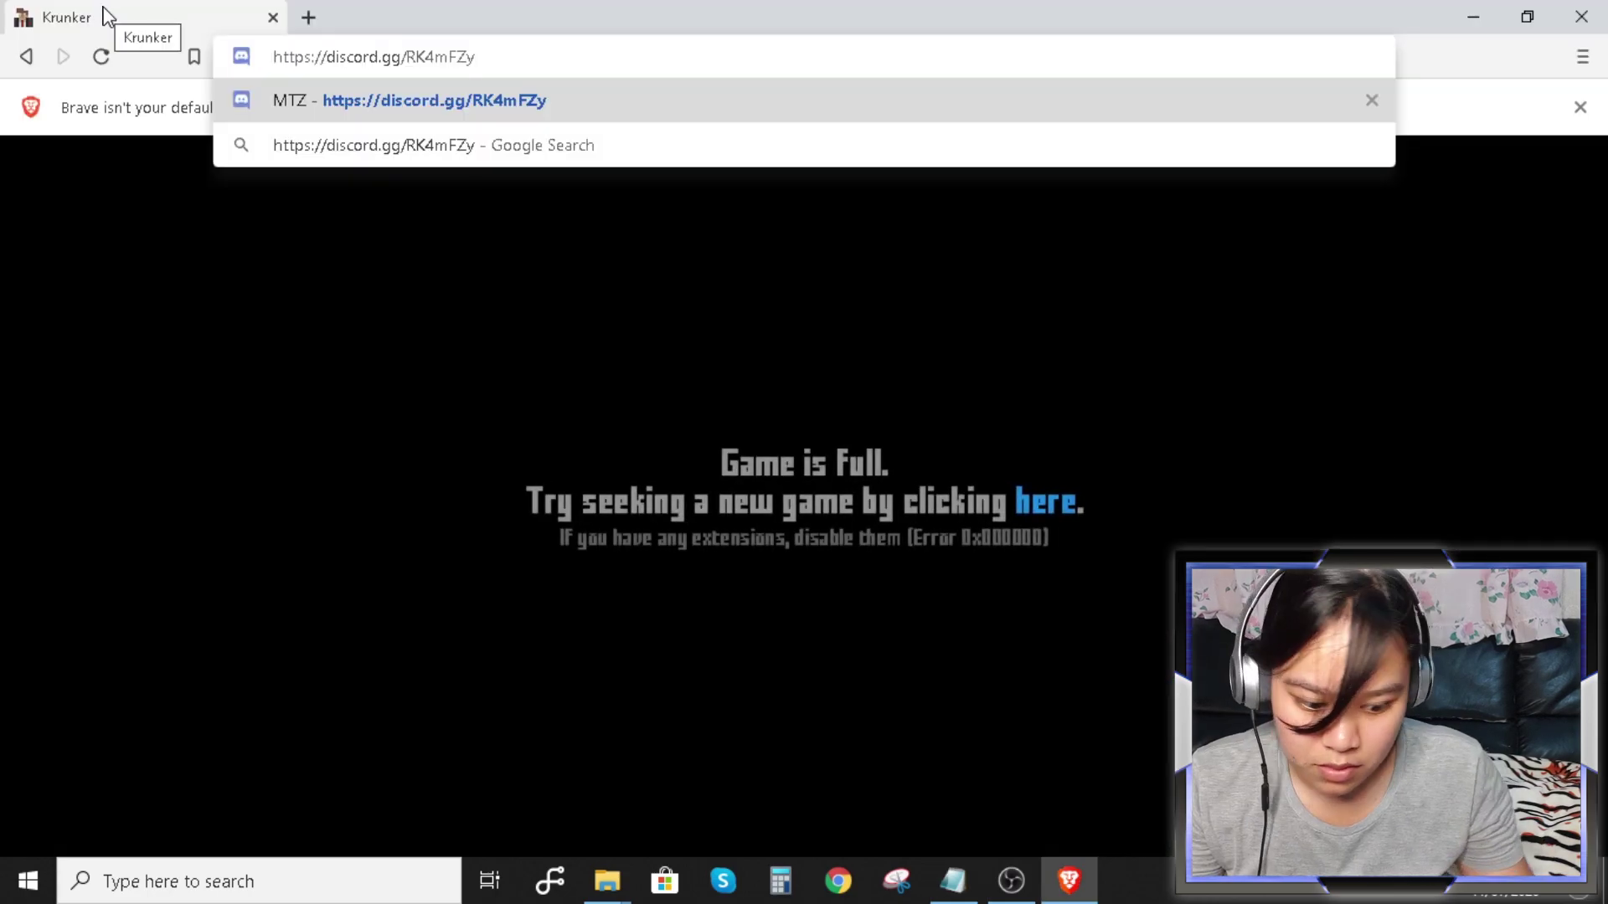
# Open the MTZ discord.gg invite link and accept the invite
pyautogui.press('Return')
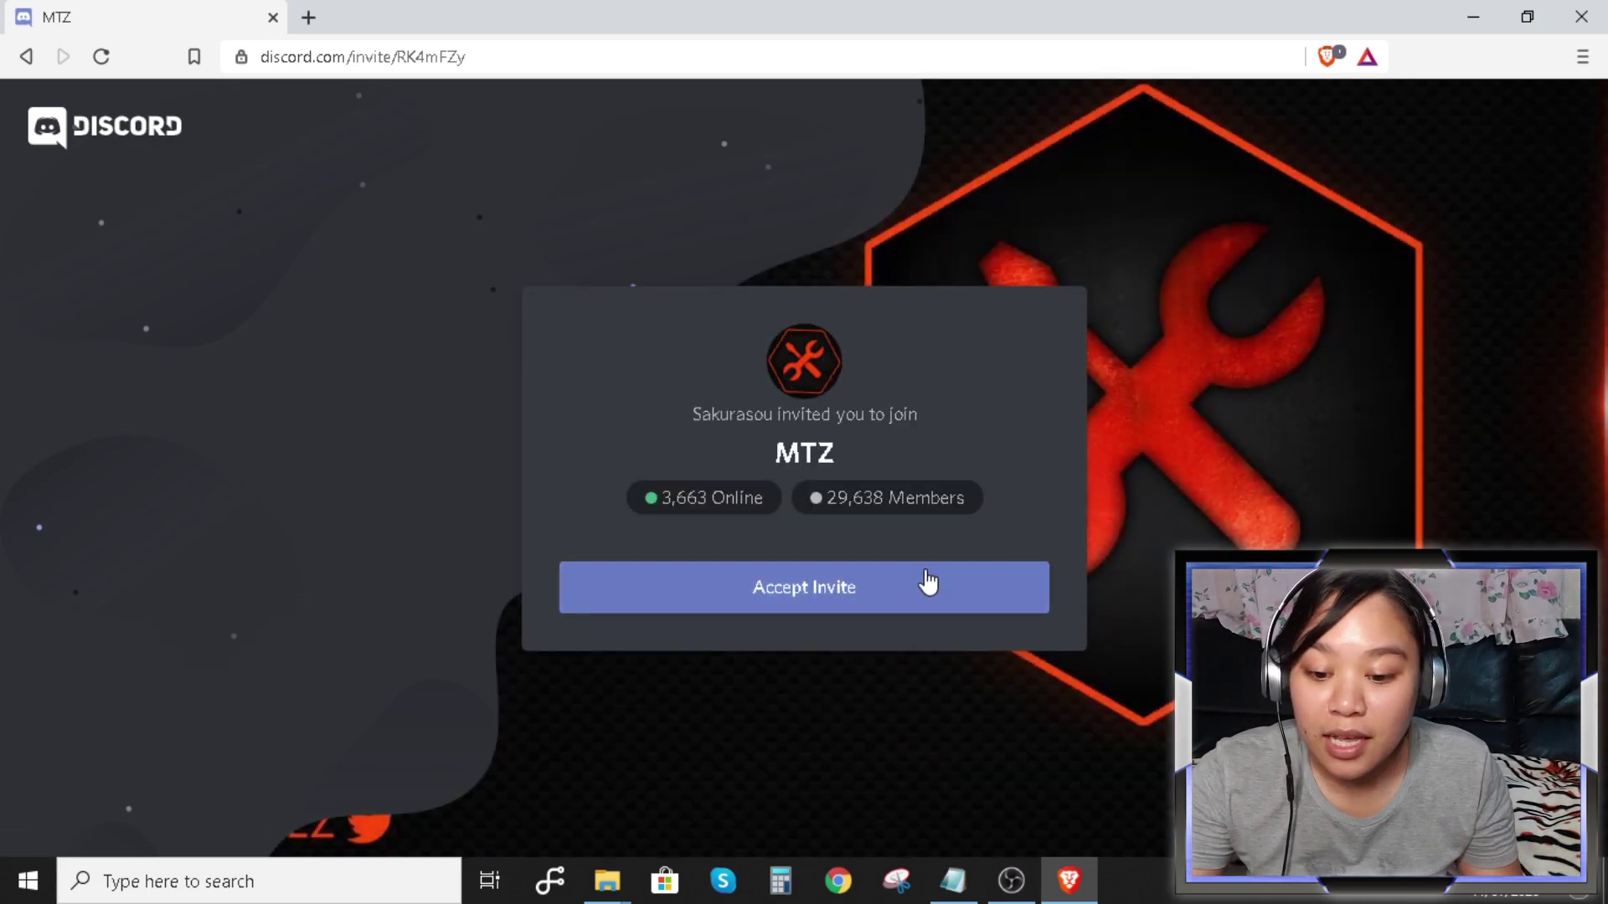
pyautogui.click(941, 590)
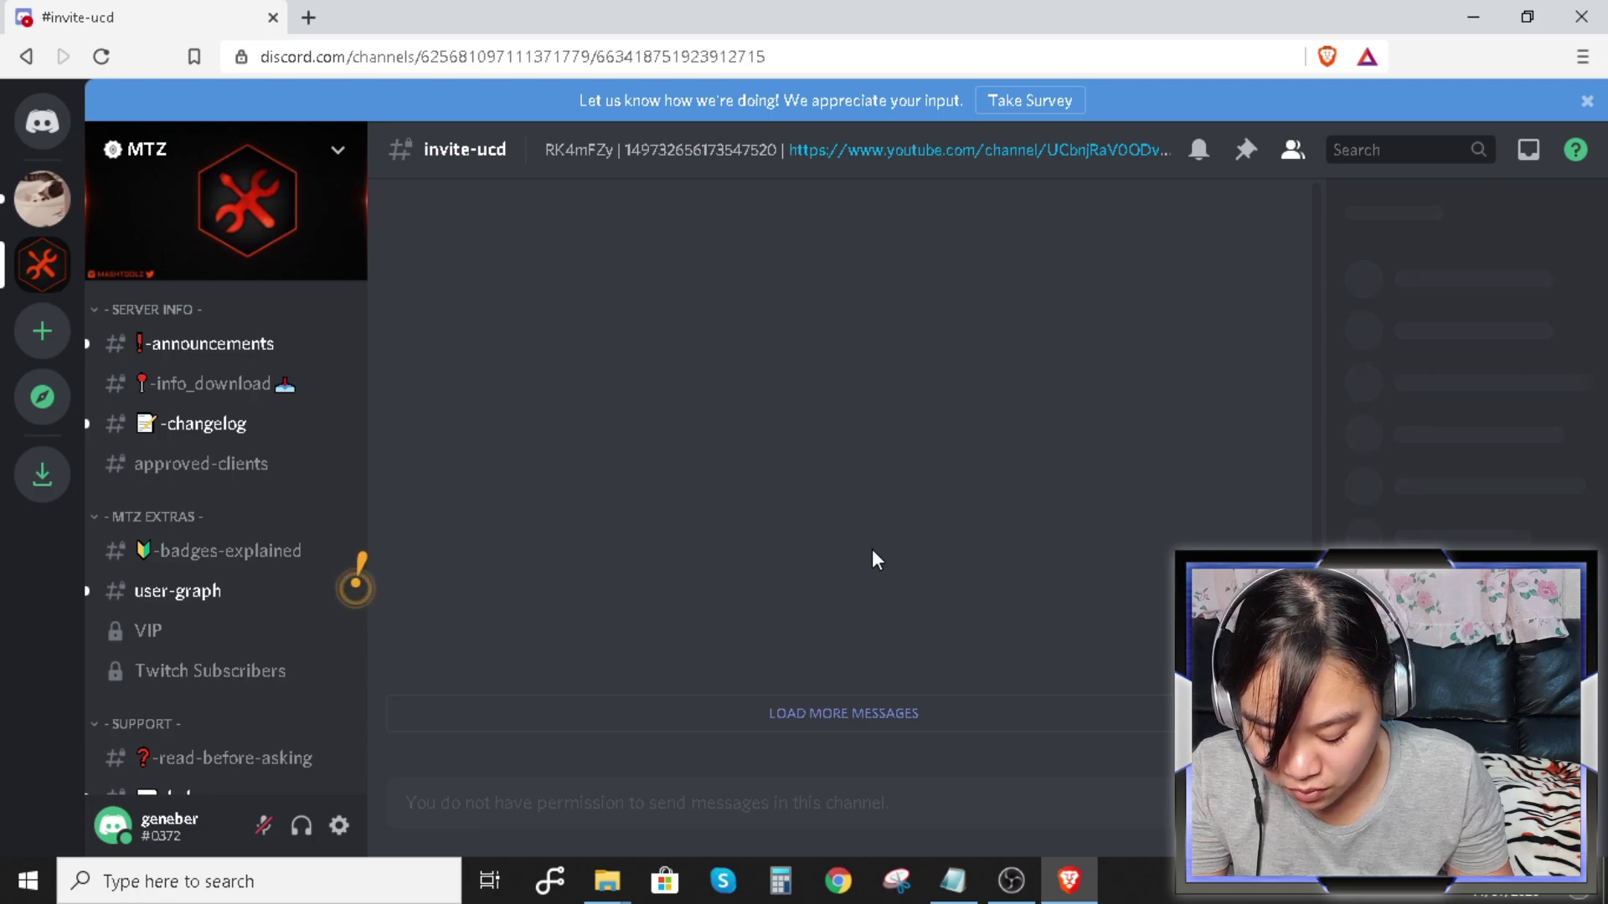
# Show the #info_download channel scrolled up to the 'Download Link for the Client' message
pyautogui.click(235, 387)
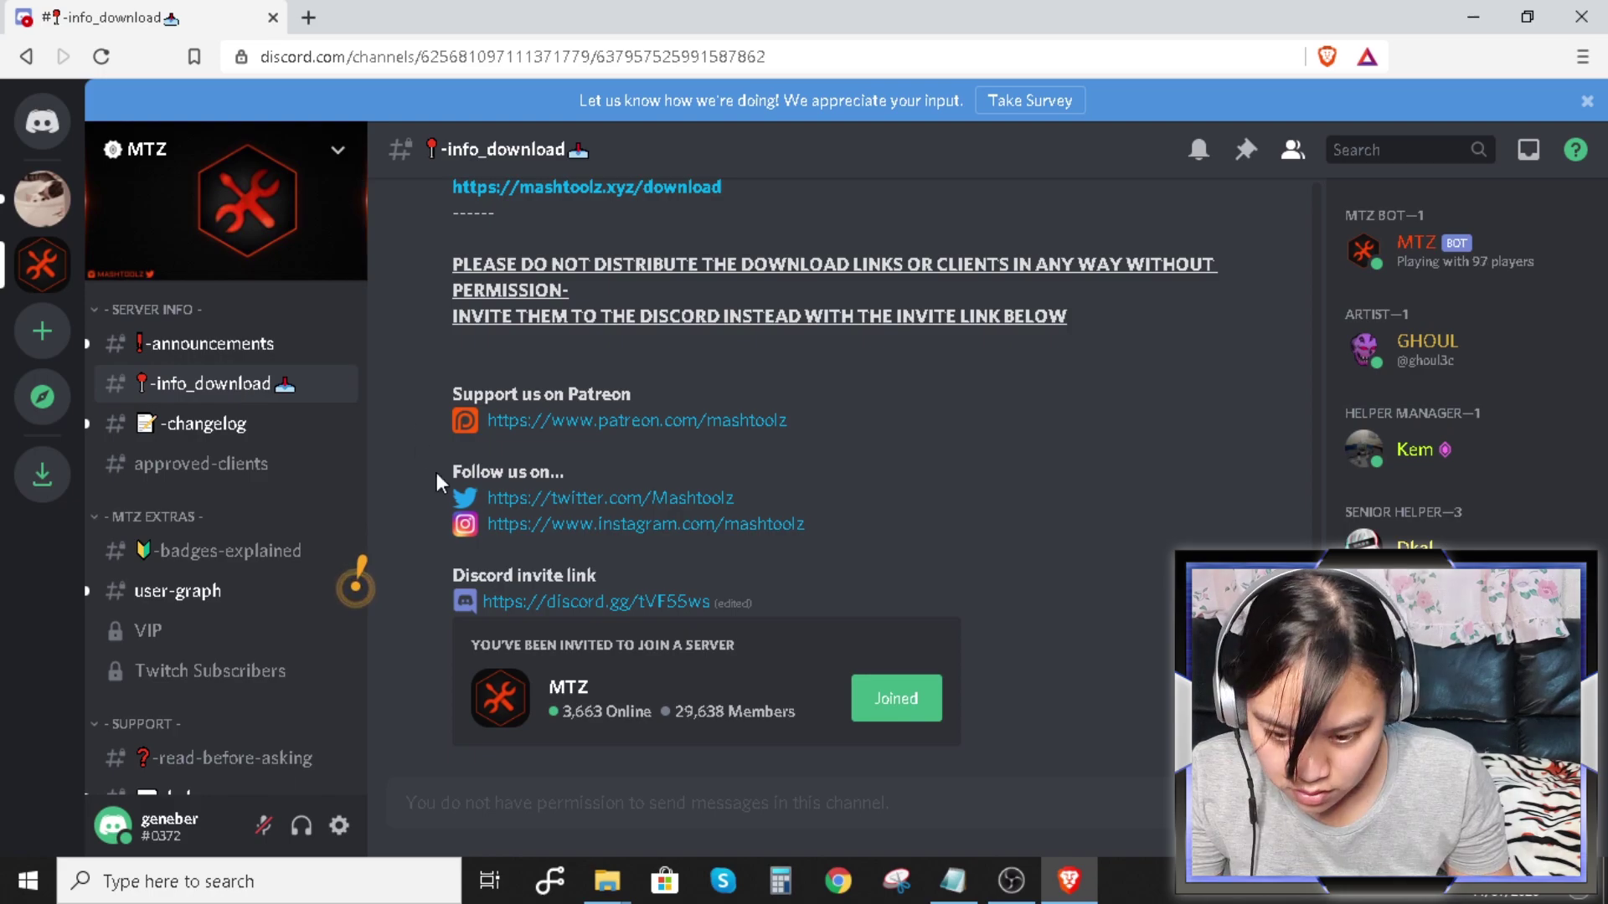
pyautogui.scroll(2, 826, 530)
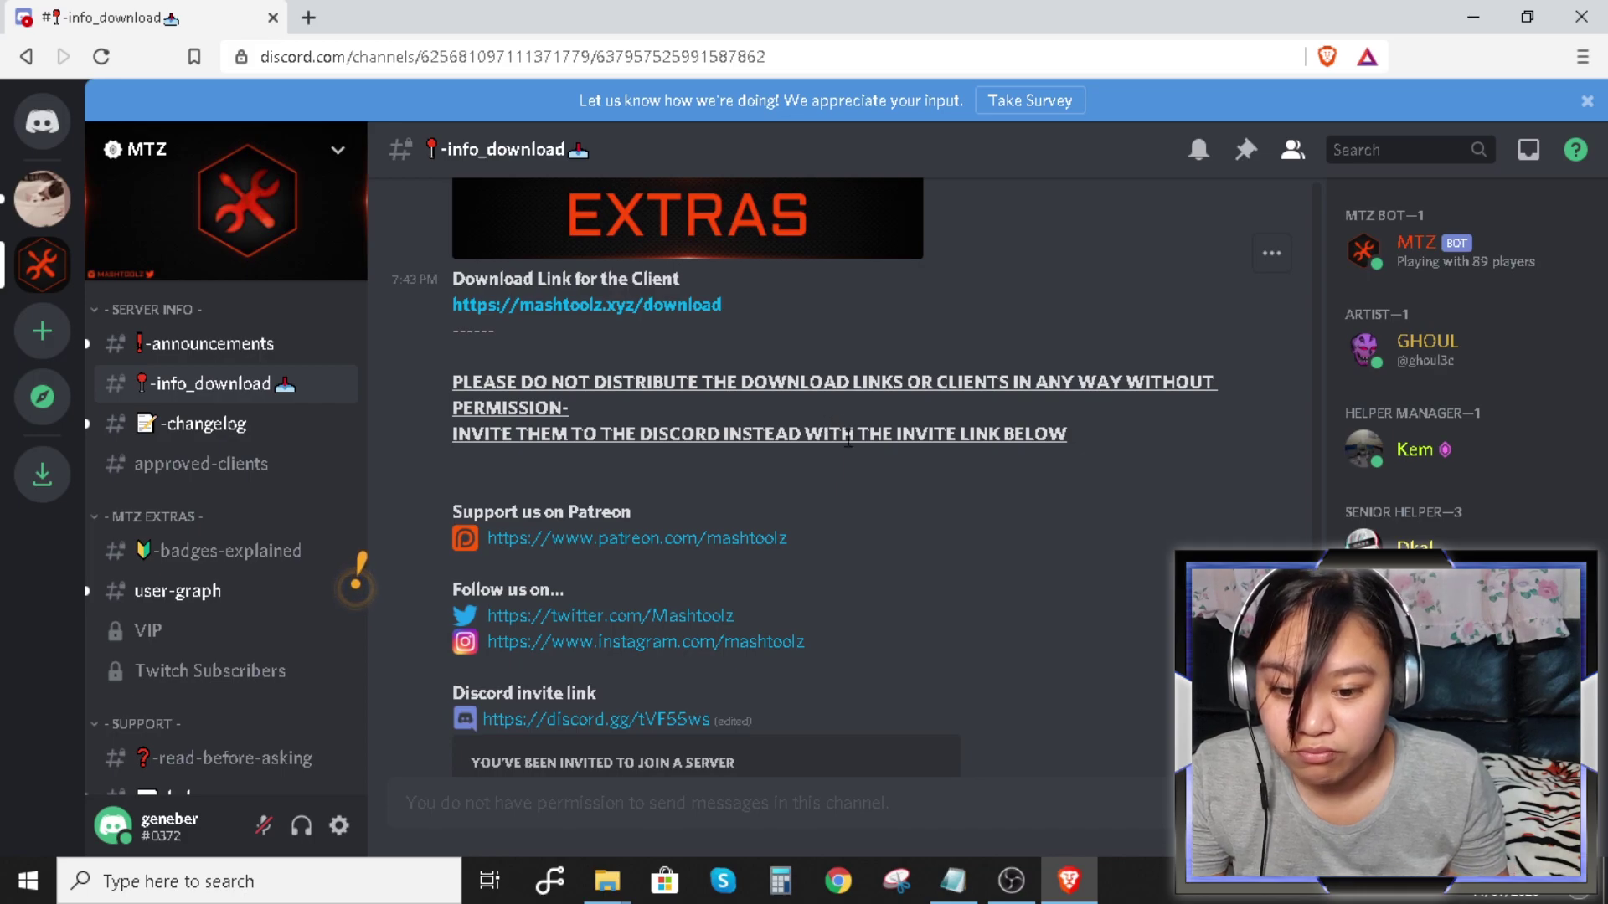
# Follow the mashtoolz.xyz/download link from the Discord message into a new Brave tab
pyautogui.click(610, 308)
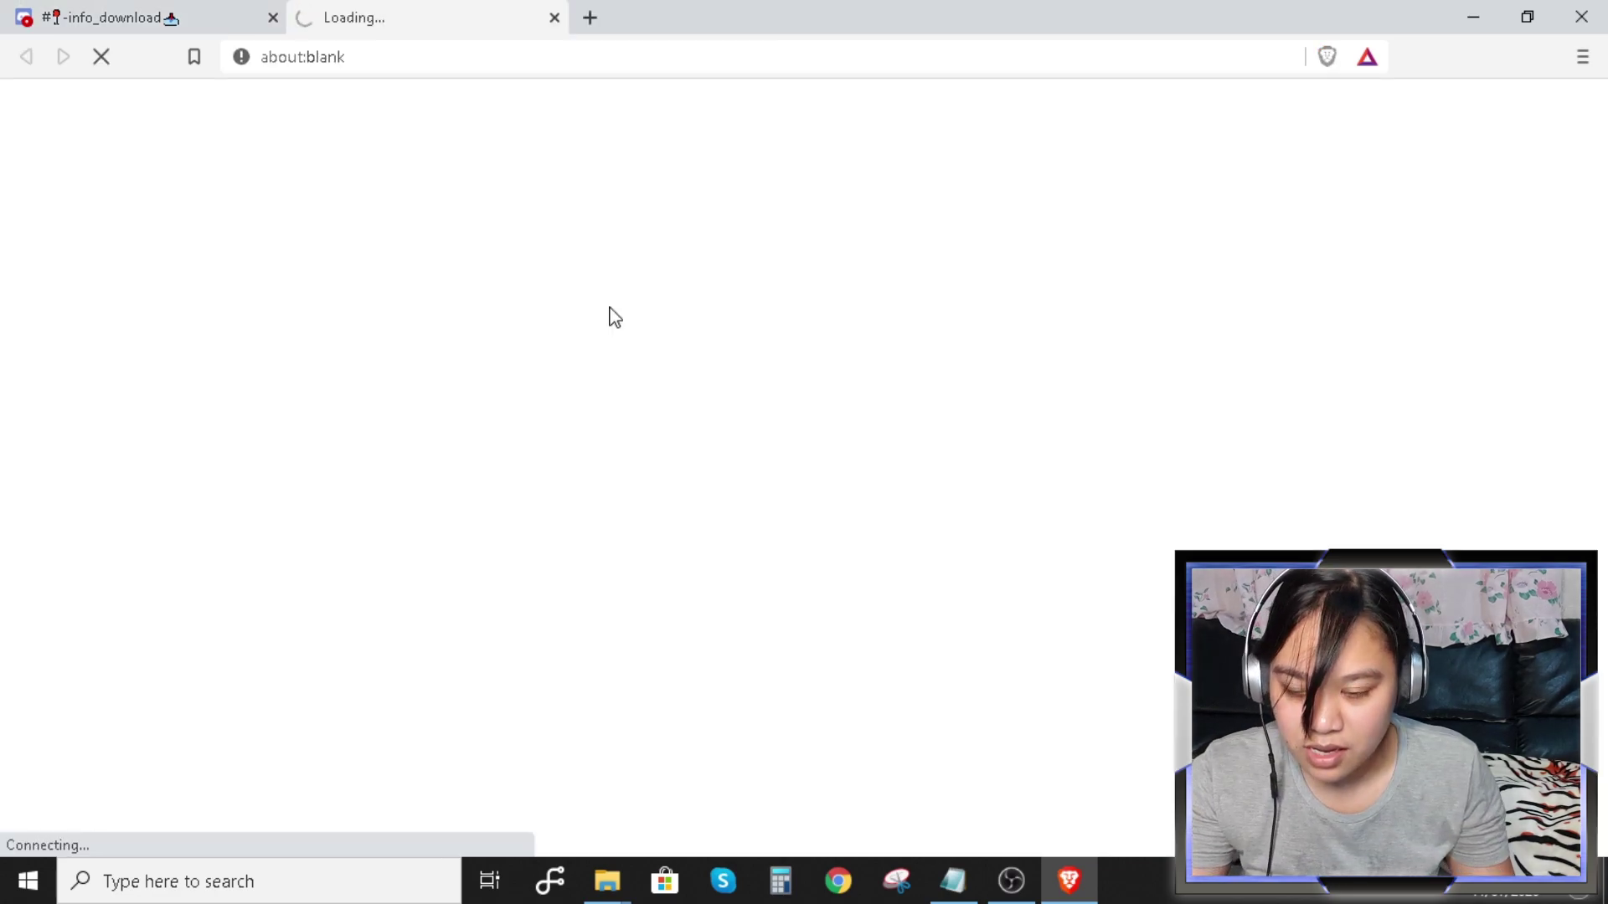